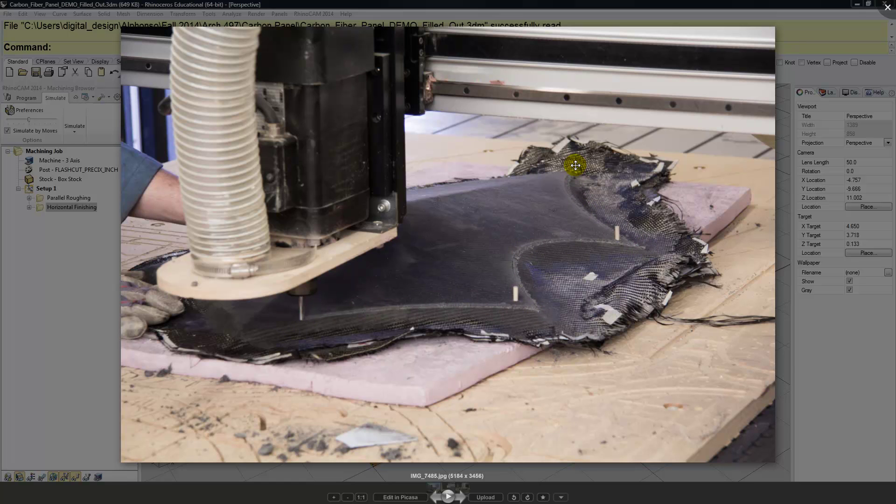
# View the next carbon panel milling photo, IMG_7680.jpg, then close Picasa Photo Viewer
pyautogui.press('Right')
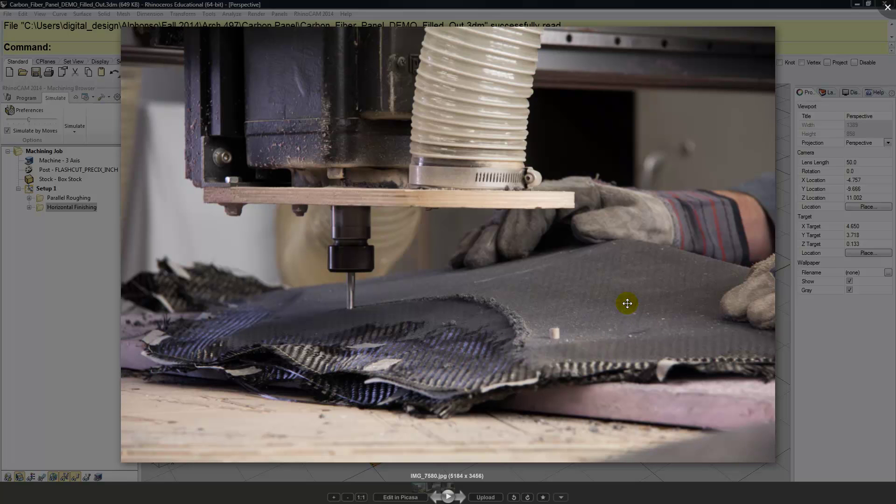
pyautogui.click(888, 7)
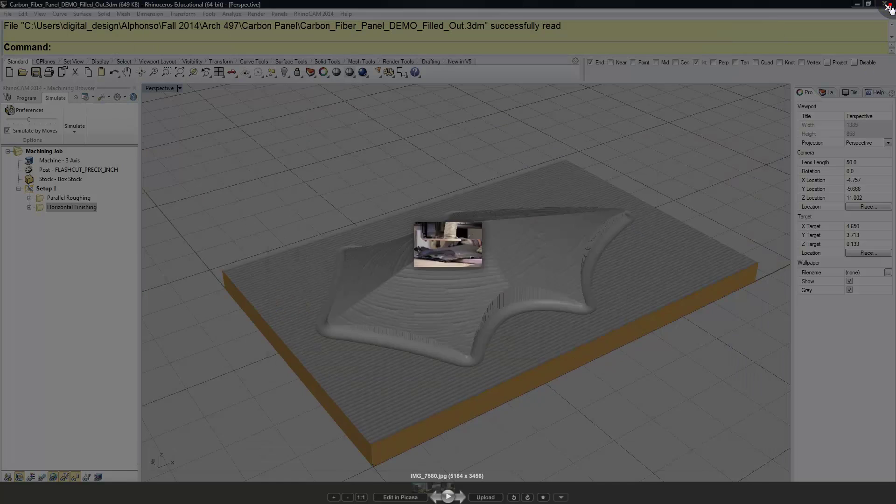
# Show the Parallel Roughing simulated stock, then the Horizontal Finishing result
pyautogui.click(76, 199)
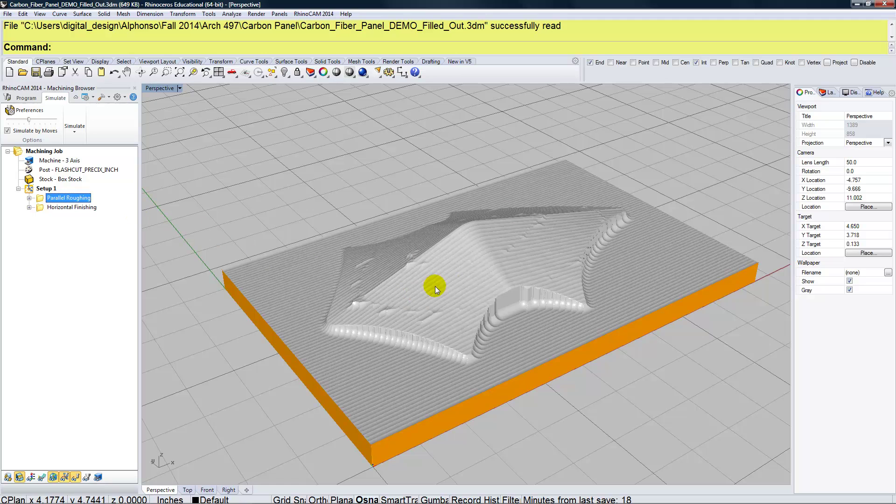
pyautogui.click(95, 208)
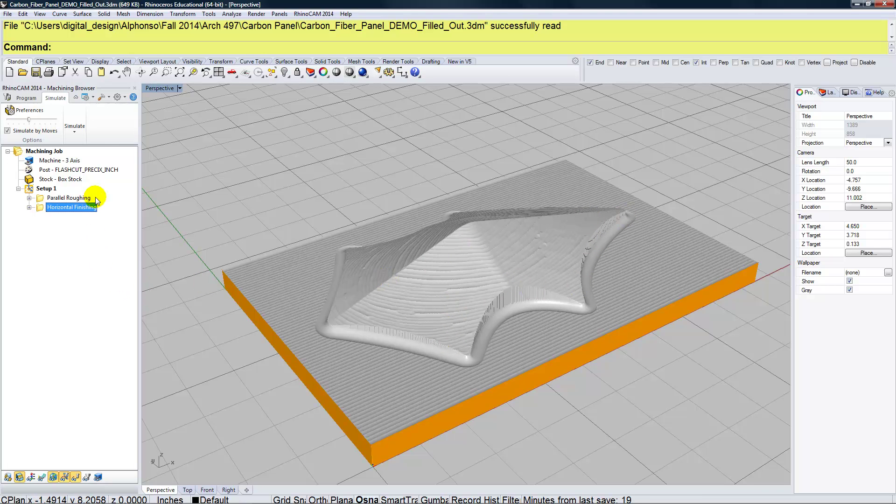
# Add a 3 Axis Adv Curve Machining operation and move its dialog off the panel
pyautogui.click(26, 98)
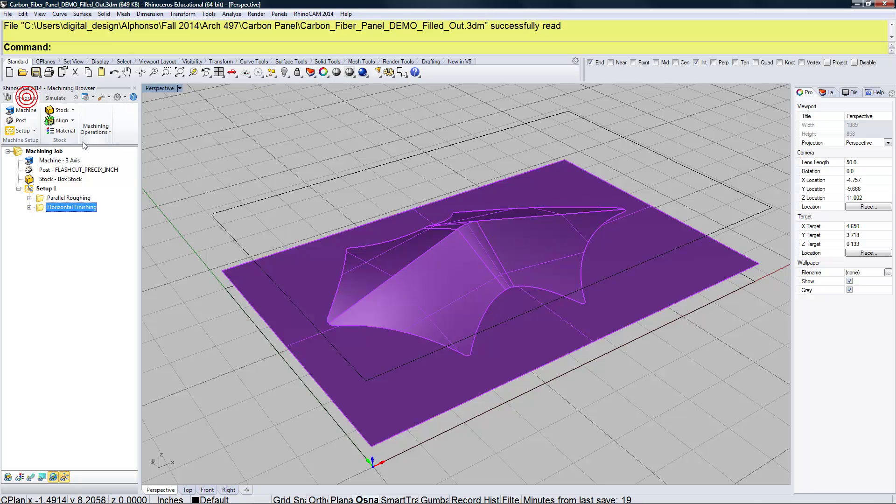
pyautogui.click(96, 129)
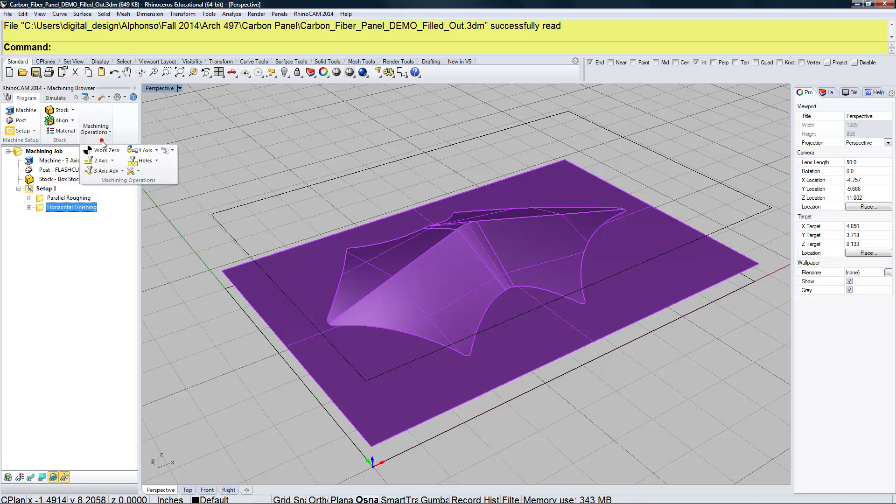
pyautogui.click(122, 171)
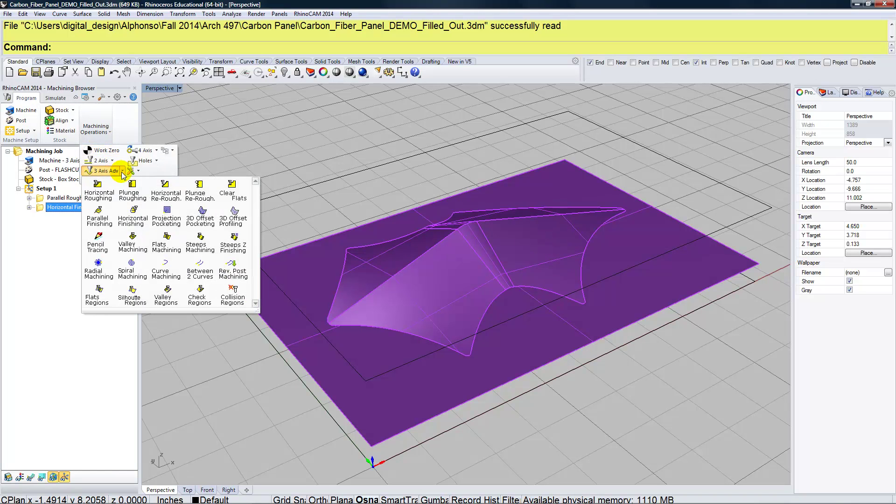
pyautogui.click(164, 275)
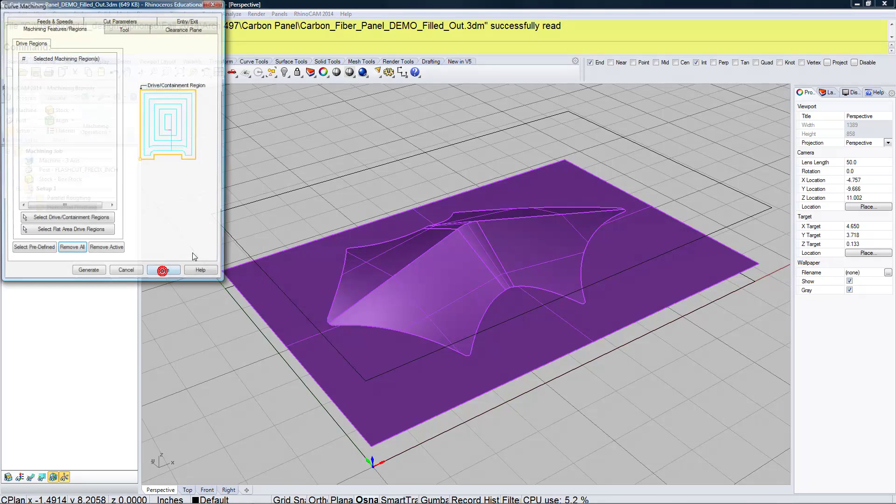
pyautogui.moveTo(207, 59); pyautogui.dragTo(388, 122)
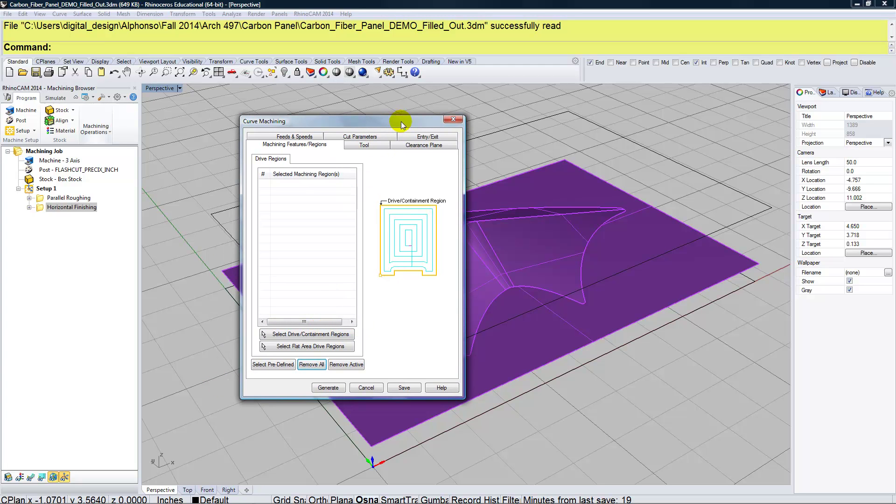
pyautogui.moveTo(402, 121); pyautogui.dragTo(279, 149)
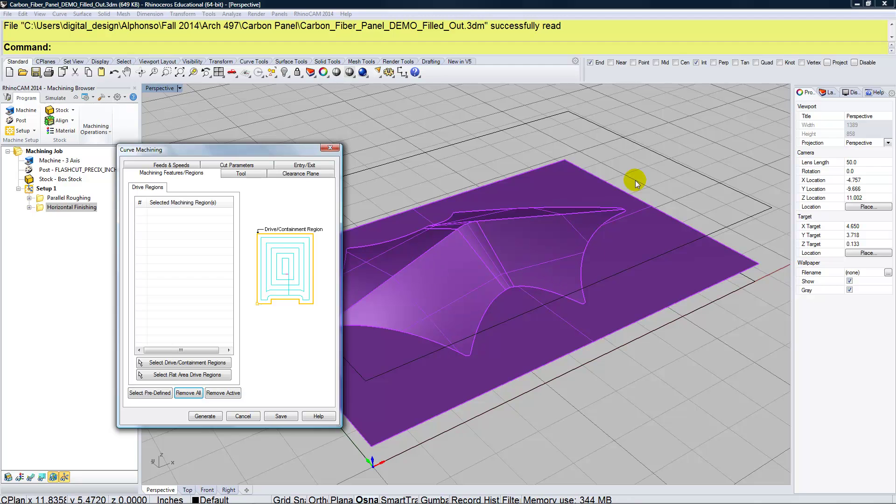
# Pick the panel's left, bottom and right edge curves as drive regions
pyautogui.click(179, 362)
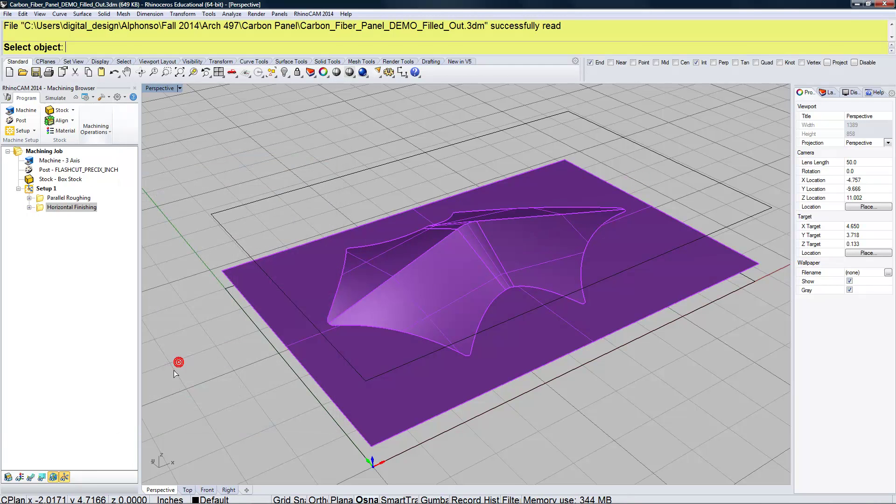
pyautogui.scroll(5, 346, 322)
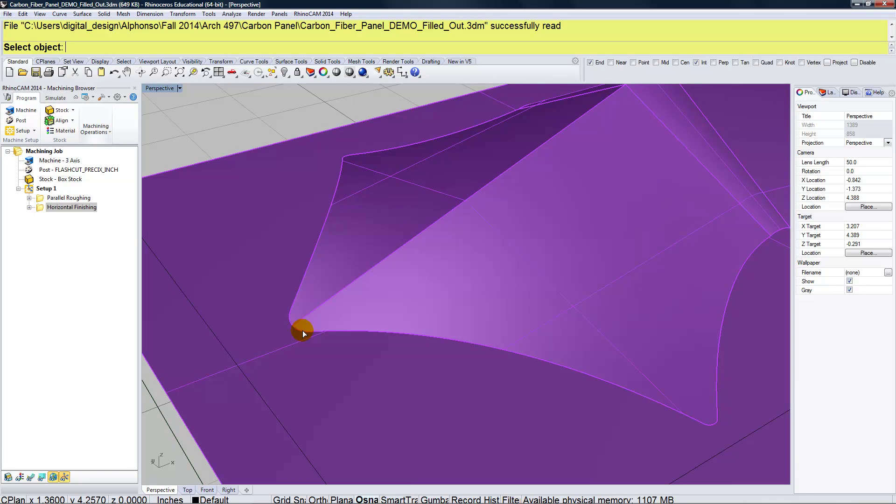
pyautogui.click(299, 294)
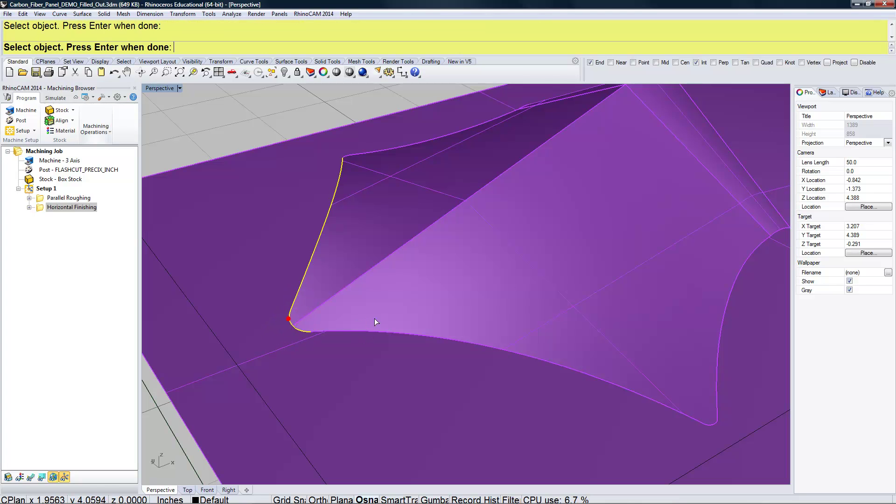
pyautogui.click(380, 332)
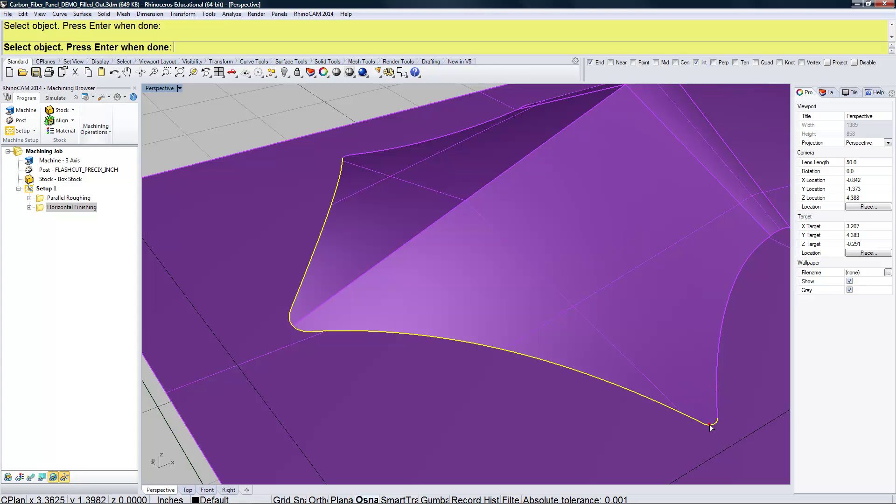
pyautogui.click(717, 400)
pyautogui.scroll(-2, 639, 357)
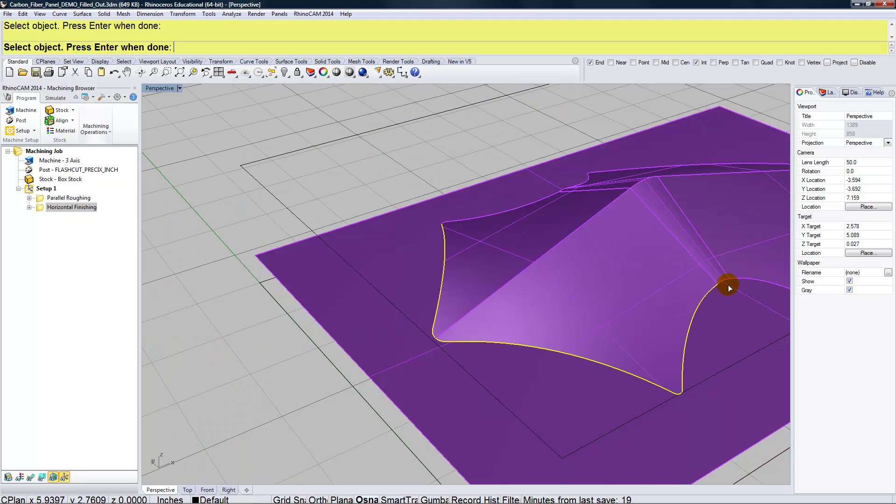
pyautogui.keyDown('shift'); pyautogui.moveTo(730, 337); pyautogui.dragTo(504, 359, button='right'); pyautogui.keyUp('shift')
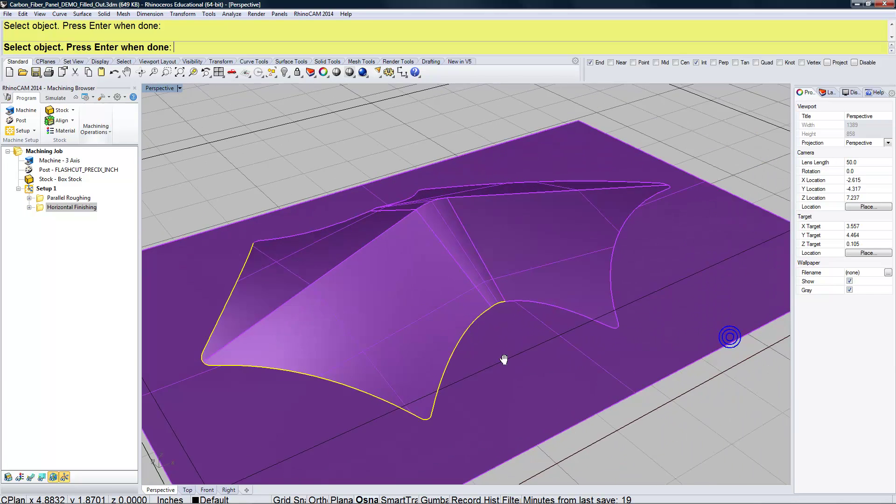
pyautogui.click(515, 314)
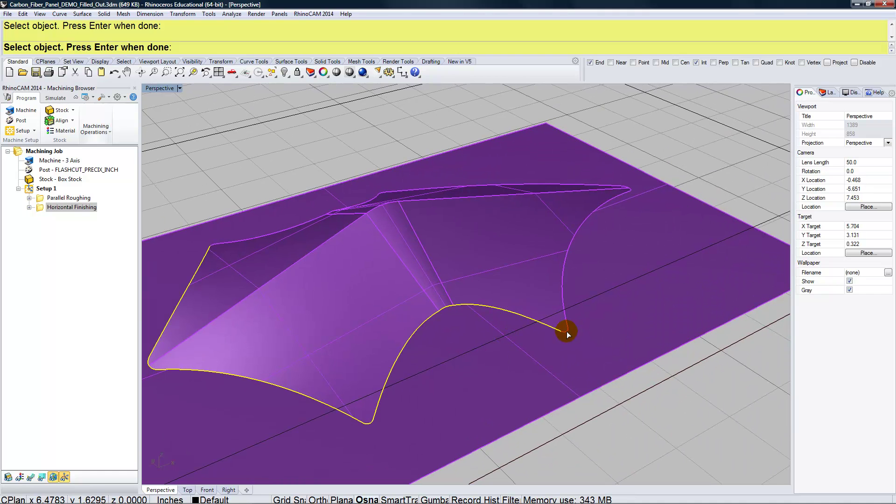
pyautogui.click(561, 289)
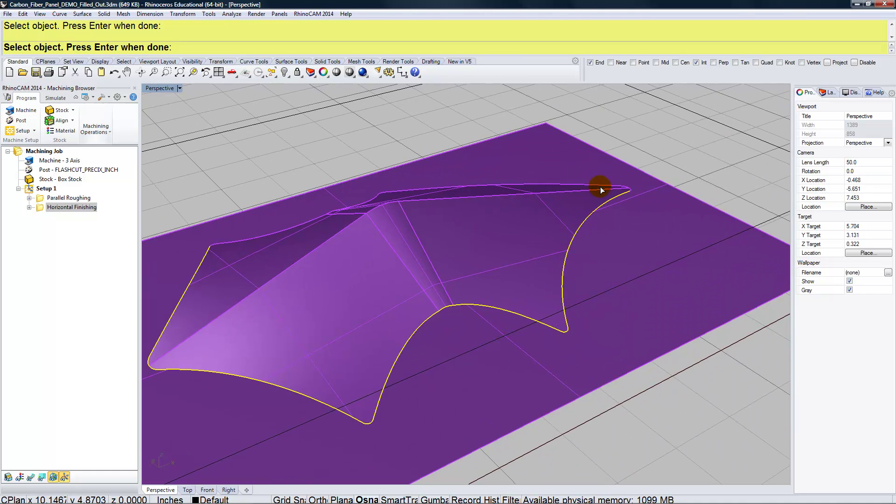
# Add the top and upper-left edge curves, deselecting a diagonal edge picked by mistake
pyautogui.moveTo(600, 186); pyautogui.dragTo(631, 157, button='right')
pyautogui.click(632, 158)
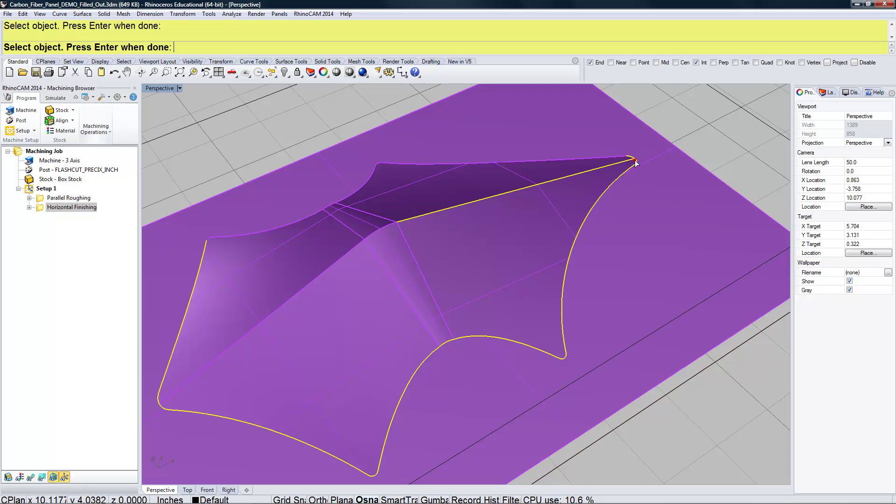
pyautogui.click(592, 161)
pyautogui.click(593, 162)
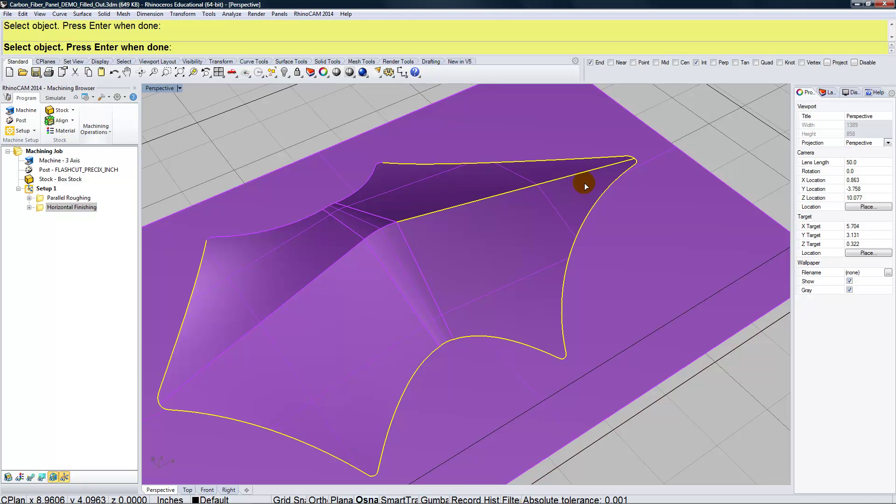
pyautogui.keyDown('ctrl'); pyautogui.click(581, 176); pyautogui.keyUp('ctrl')
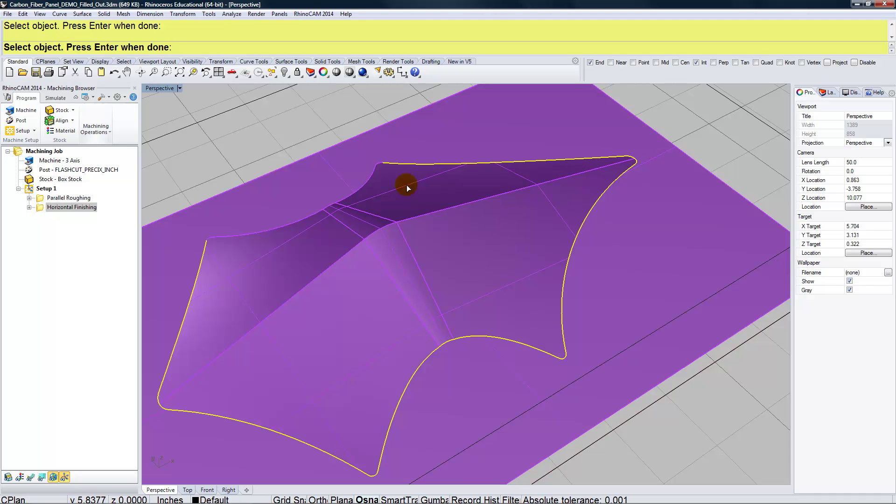
pyautogui.click(372, 170)
pyautogui.click(326, 208)
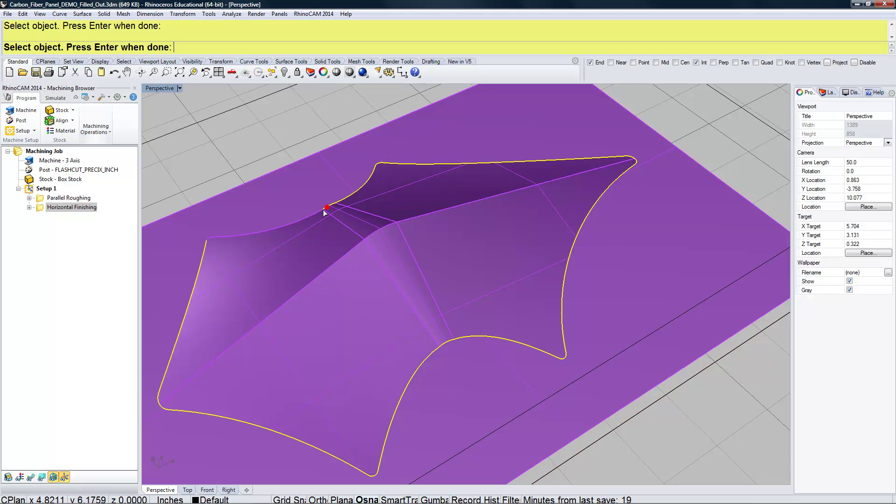
pyautogui.click(297, 220)
pyautogui.click(208, 236)
pyautogui.scroll(5, 208, 236)
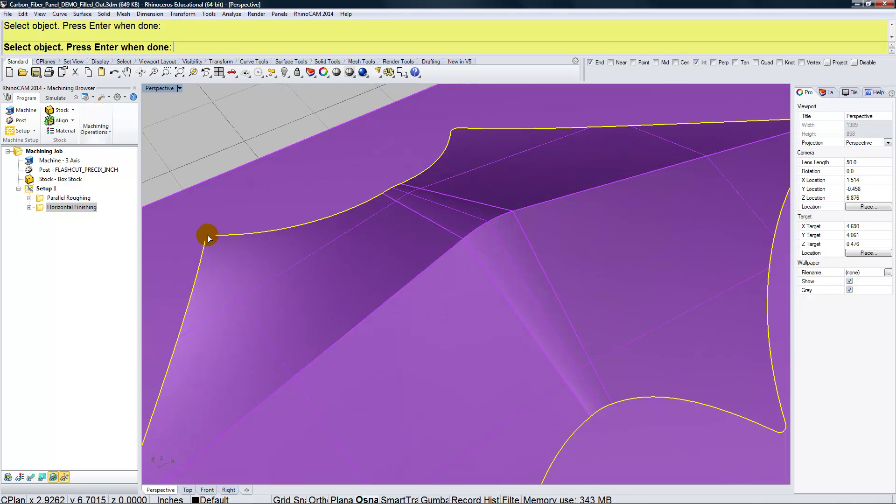
pyautogui.scroll(-5, 374, 201)
pyautogui.moveTo(385, 201); pyautogui.dragTo(382, 234, button='right')
# Finish region picking, select BallMill 3/8 as the tool and open Create/Select Tool
pyautogui.rightClick(382, 233)
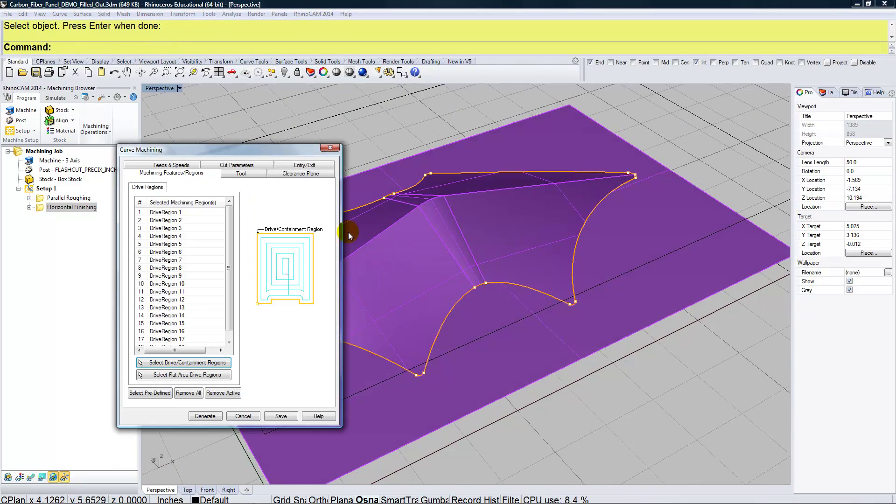
pyautogui.moveTo(276, 148); pyautogui.dragTo(464, 132)
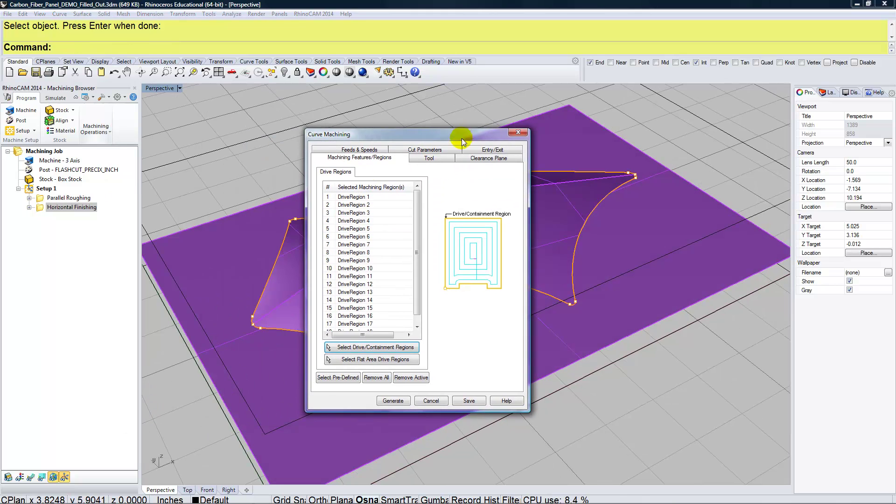
pyautogui.click(443, 160)
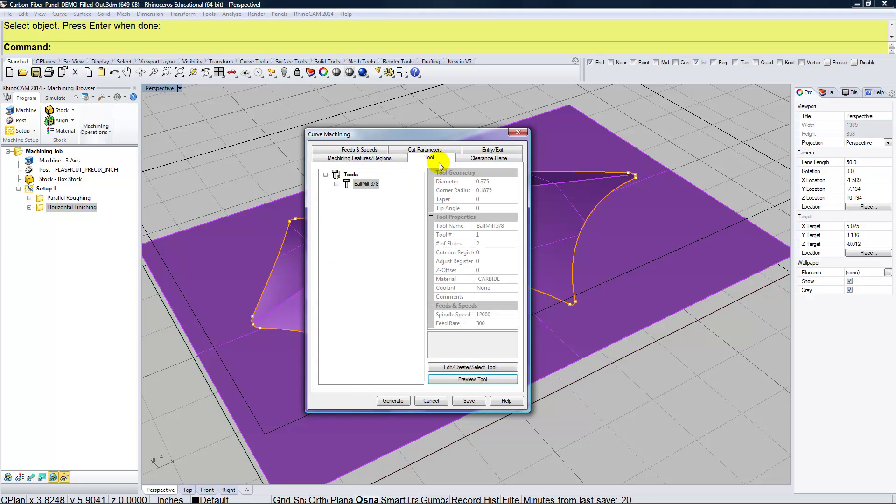
pyautogui.click(373, 185)
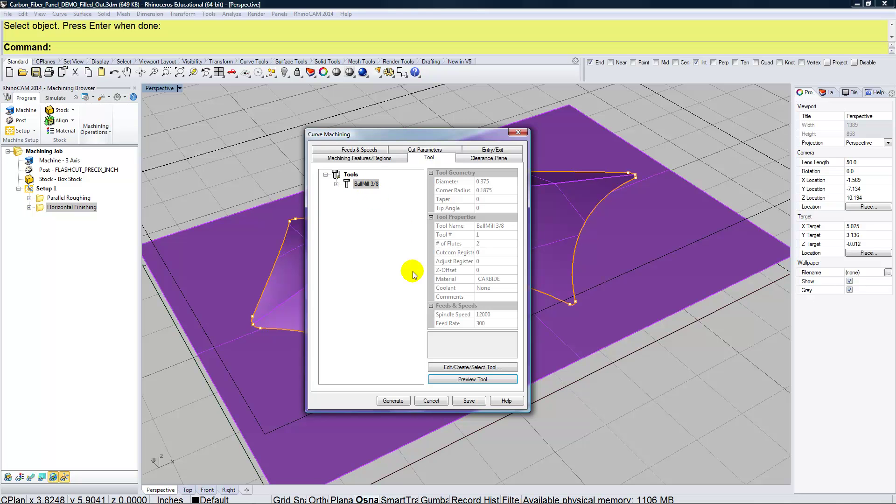
pyautogui.click(460, 367)
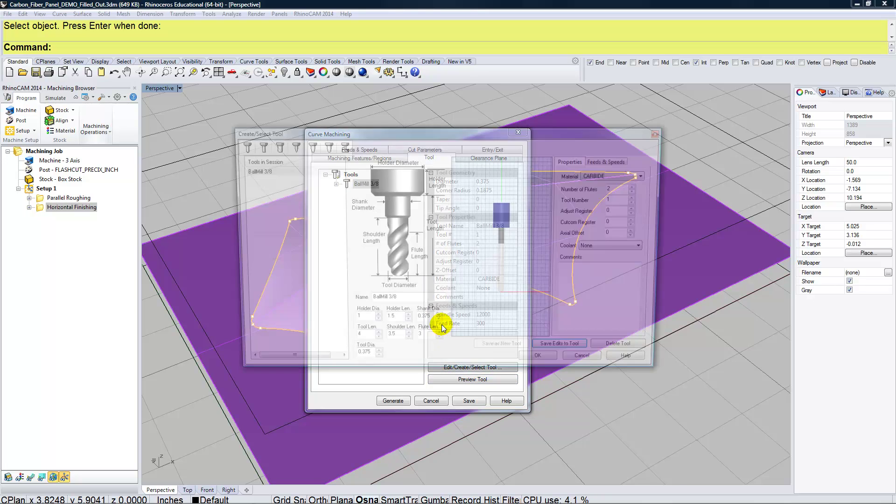
# Define flat mill FlatMill 1/4": diameter 0.25, length 2, shoulder 1.74, flute 1.5
pyautogui.click(258, 147)
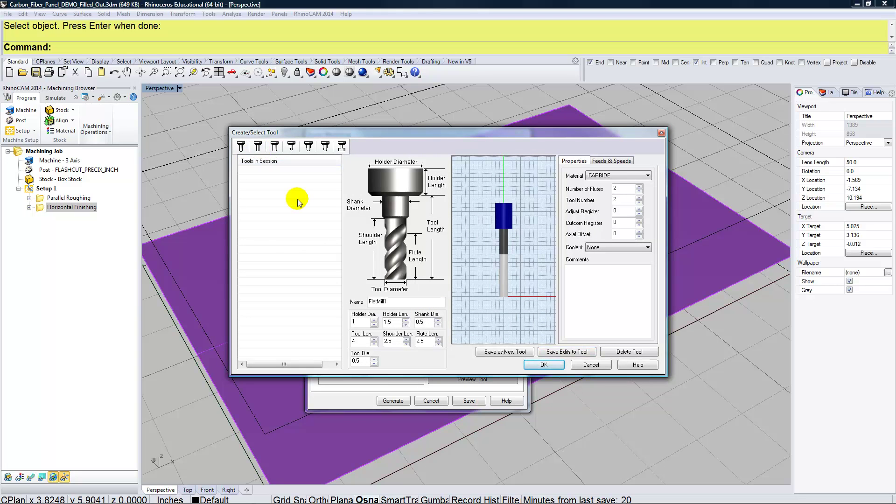
pyautogui.click(394, 302)
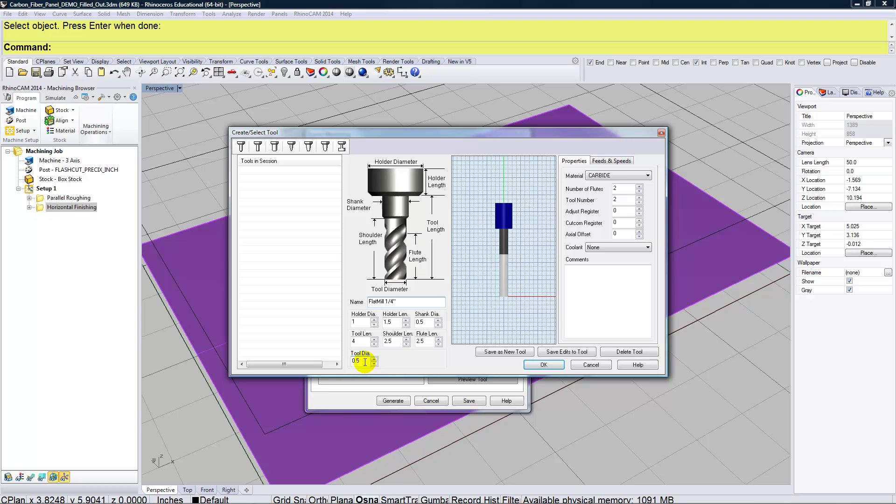
pyautogui.moveTo(365, 362); pyautogui.dragTo(346, 360)
pyautogui.write('.2')
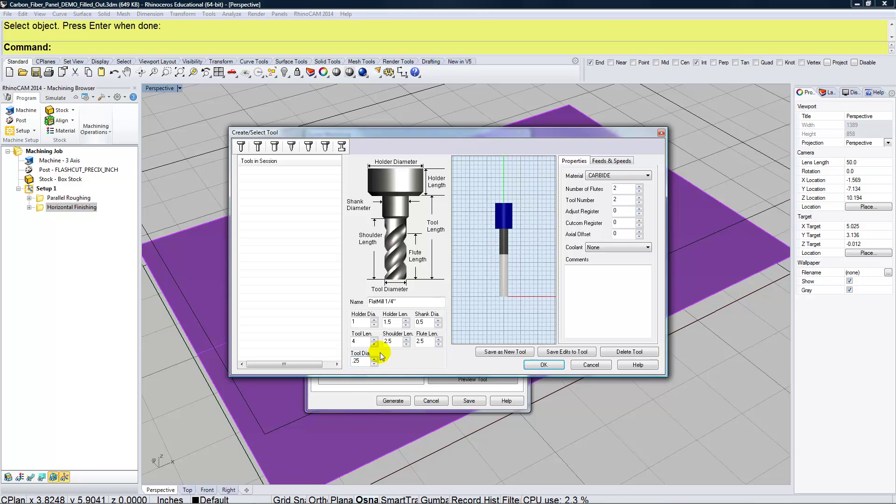
pyautogui.doubleClick(360, 341)
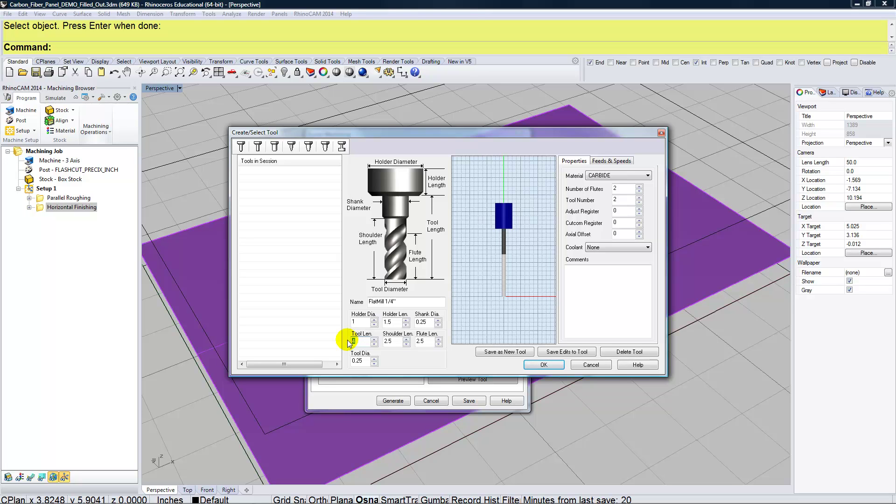
pyautogui.write('2')
pyautogui.press('Tab')
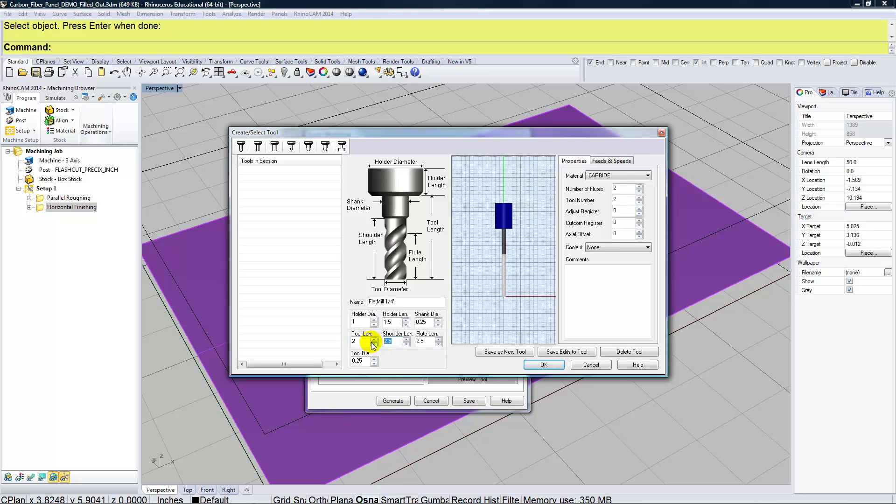
pyautogui.write('1.')
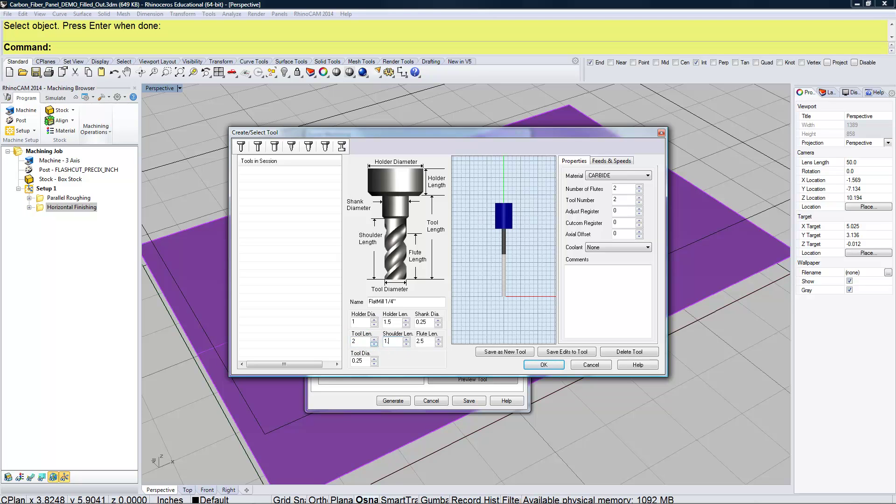
pyautogui.write('74')
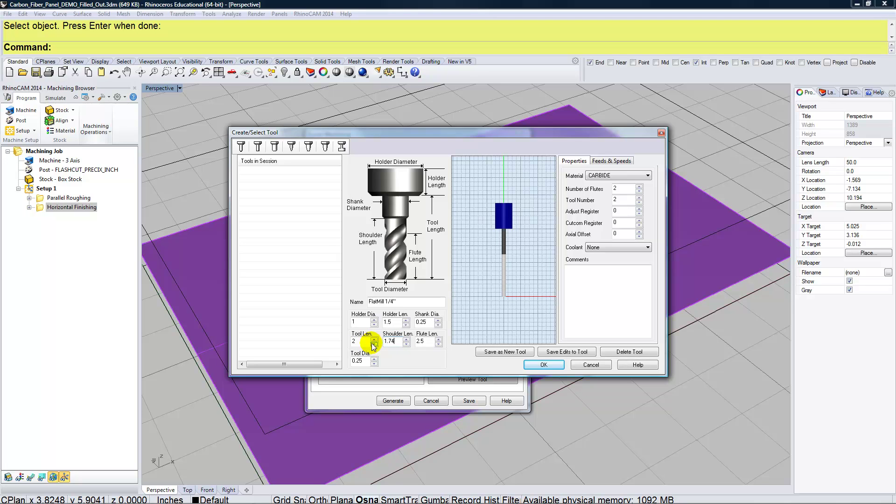
pyautogui.doubleClick(425, 341)
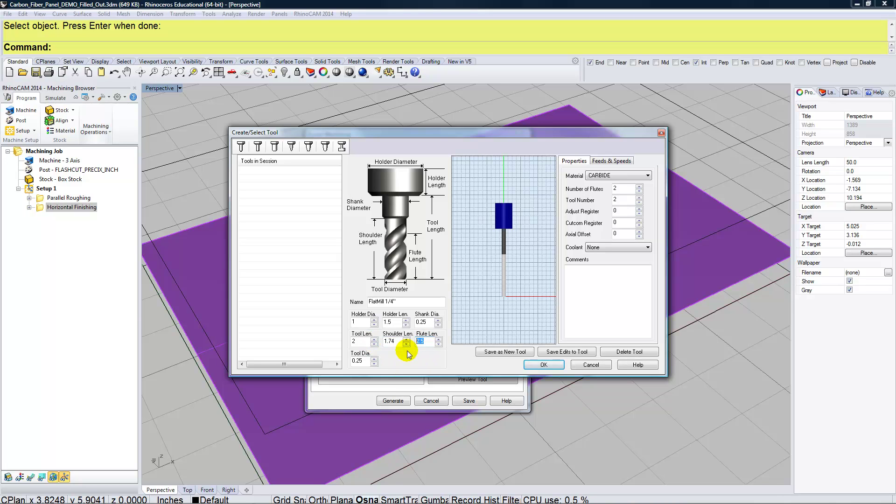
pyautogui.write('1.5')
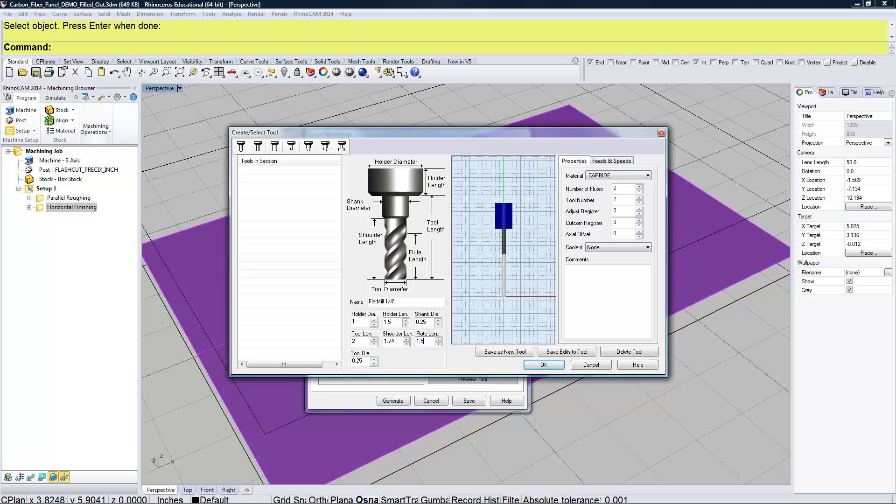
# On the tool's Feeds & Speeds, set plunge, approach and engage feeds to 30
pyautogui.click(612, 162)
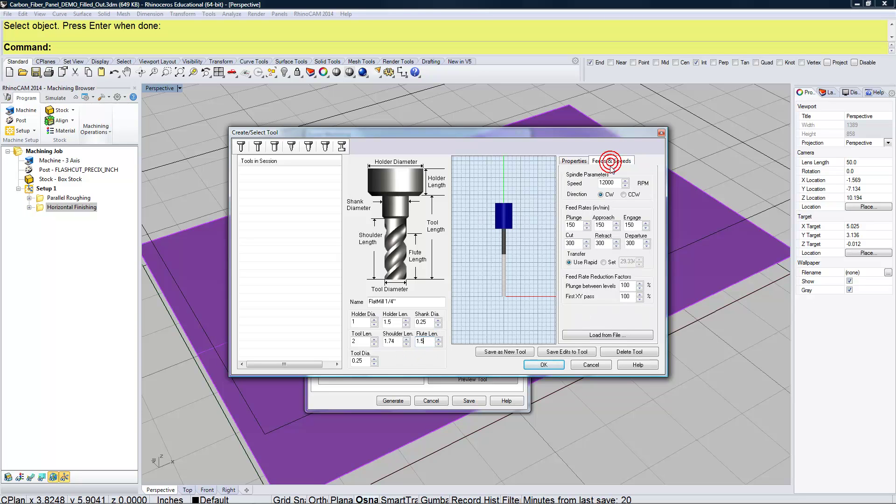
pyautogui.click(612, 183)
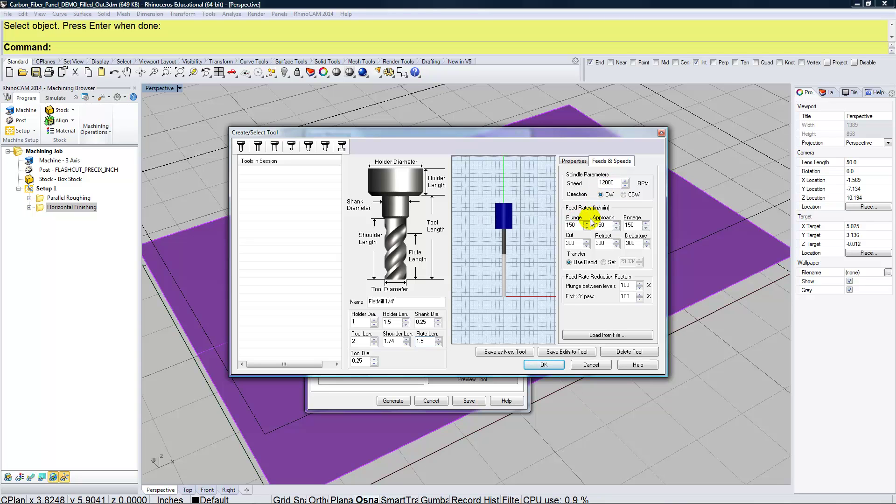
pyautogui.doubleClick(567, 224)
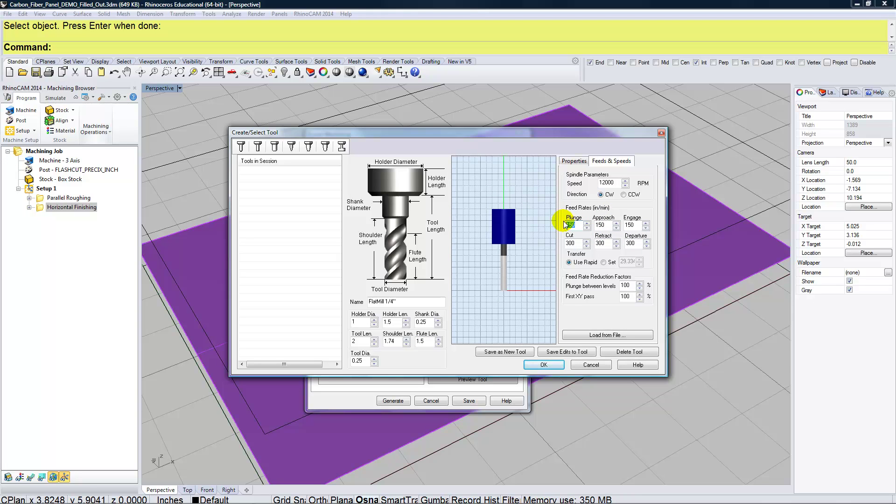
pyautogui.write('30')
pyautogui.doubleClick(602, 225)
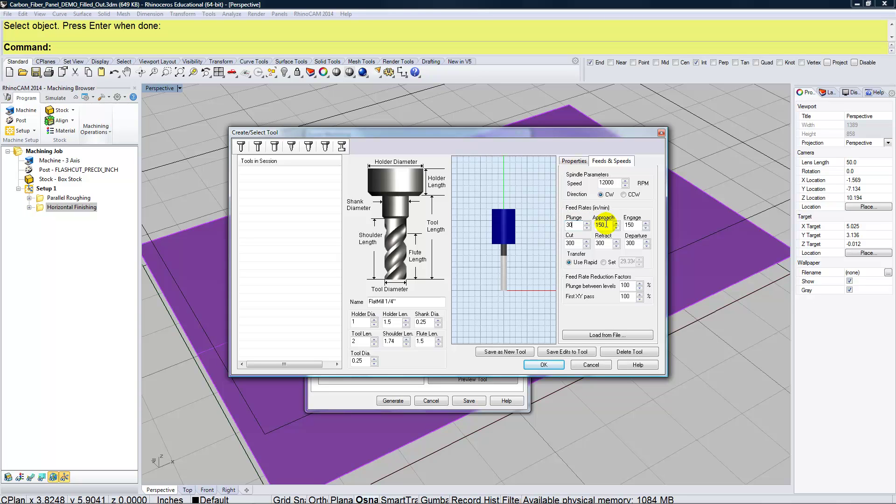
pyautogui.write('30')
pyautogui.doubleClick(635, 224)
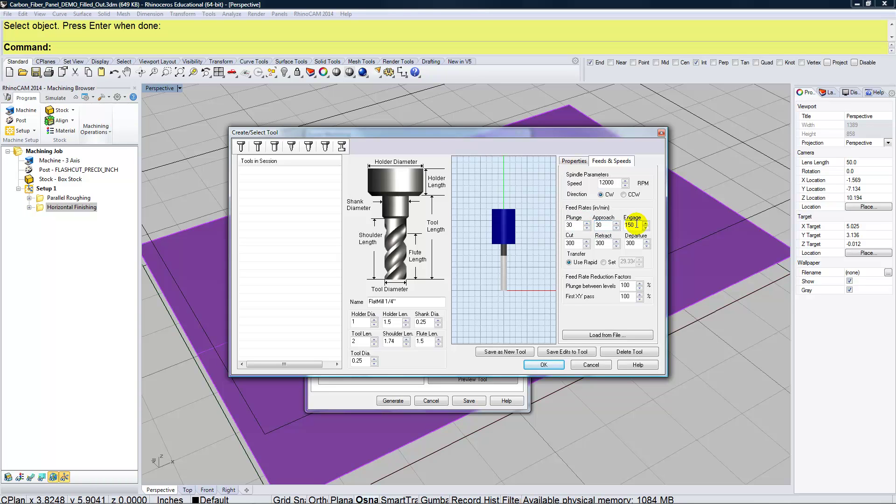
pyautogui.write('30')
# Set the cut, retract and departure feeds to 60
pyautogui.doubleClick(576, 244)
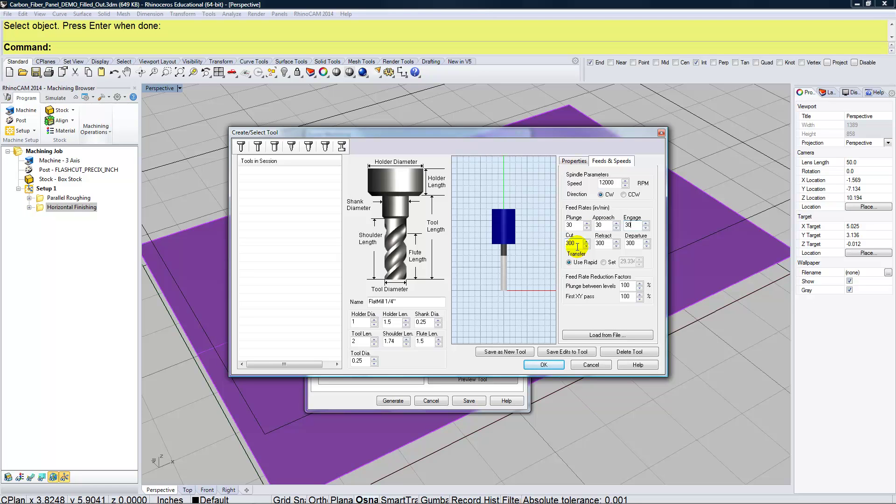
pyautogui.doubleClick(565, 244)
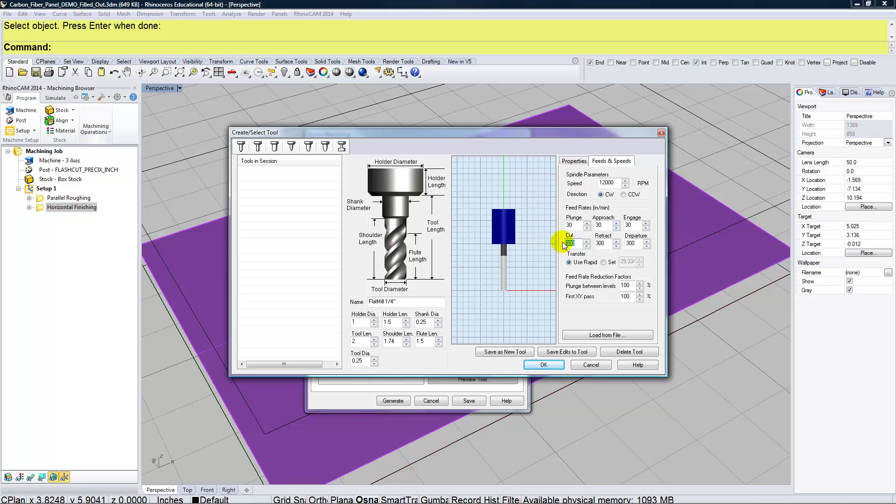
pyautogui.write('60')
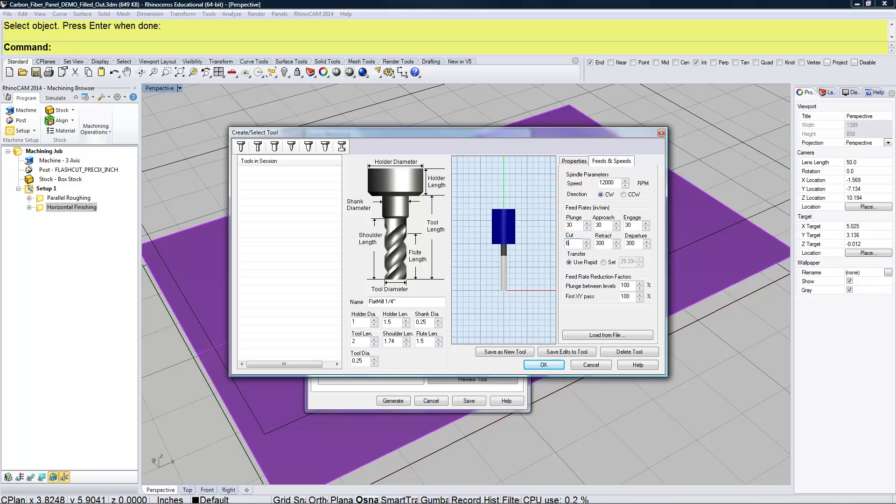
pyautogui.press('Tab')
pyautogui.write('60')
pyautogui.press('Tab')
pyautogui.write('60')
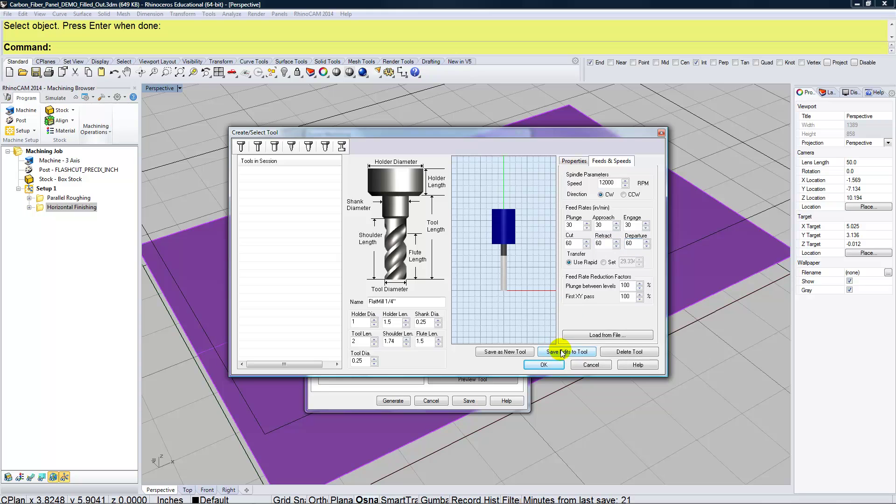
# Save FlatMill 1/4" as a new tool and choose it for the operation
pyautogui.click(521, 355)
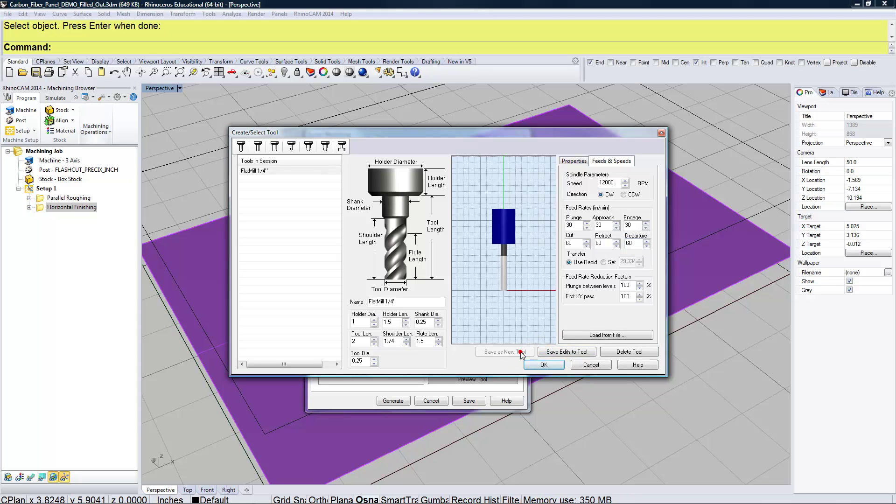
pyautogui.click(545, 365)
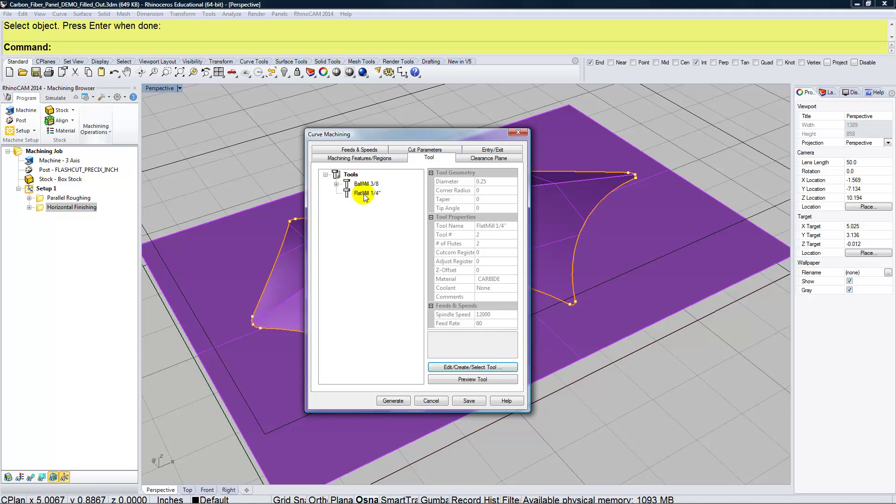
pyautogui.click(367, 194)
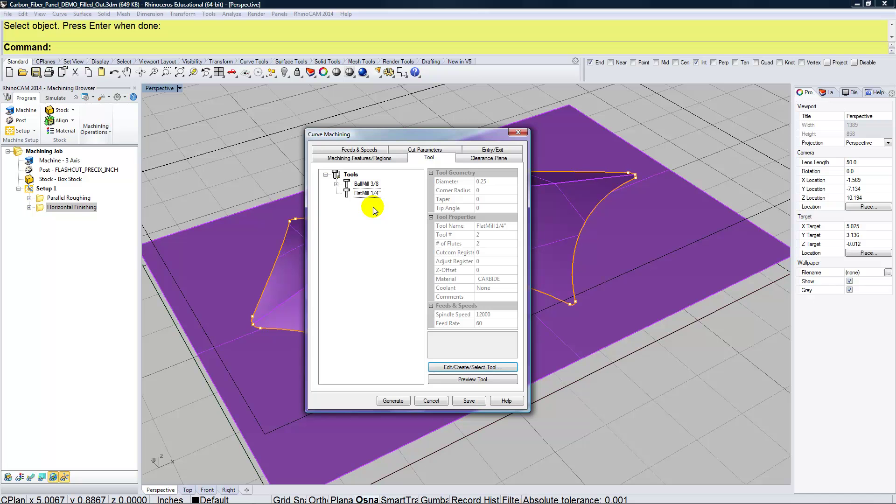
# Set the clearance plane to absolute Z 1.95, above the part
pyautogui.click(480, 163)
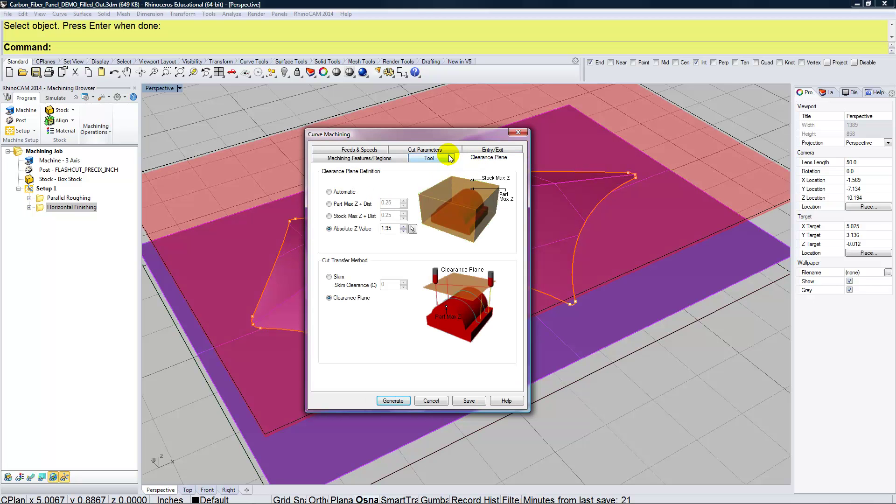
pyautogui.moveTo(654, 305); pyautogui.dragTo(646, 320, button='right')
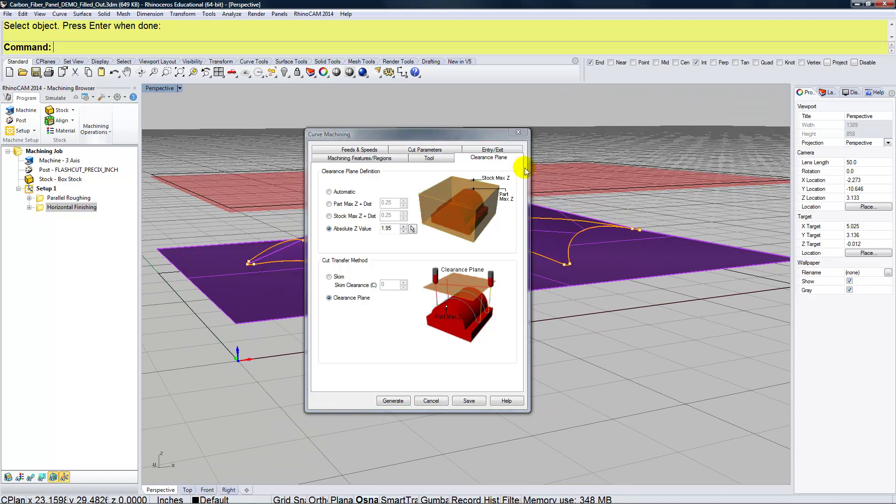
pyautogui.moveTo(481, 134); pyautogui.dragTo(763, 176)
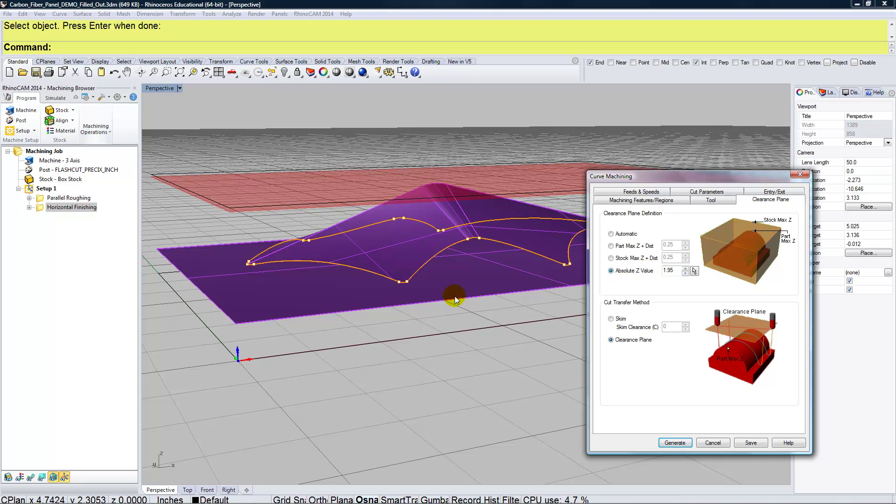
pyautogui.moveTo(451, 295); pyautogui.dragTo(447, 294, button='right')
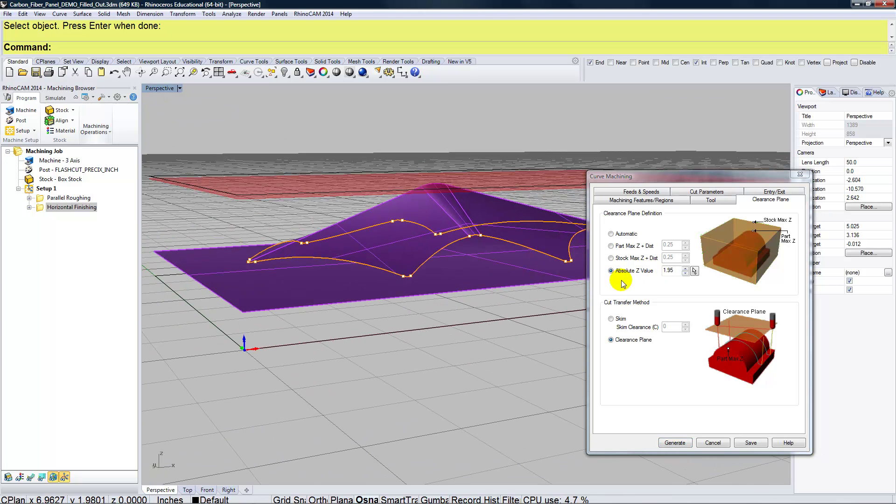
pyautogui.click(685, 273)
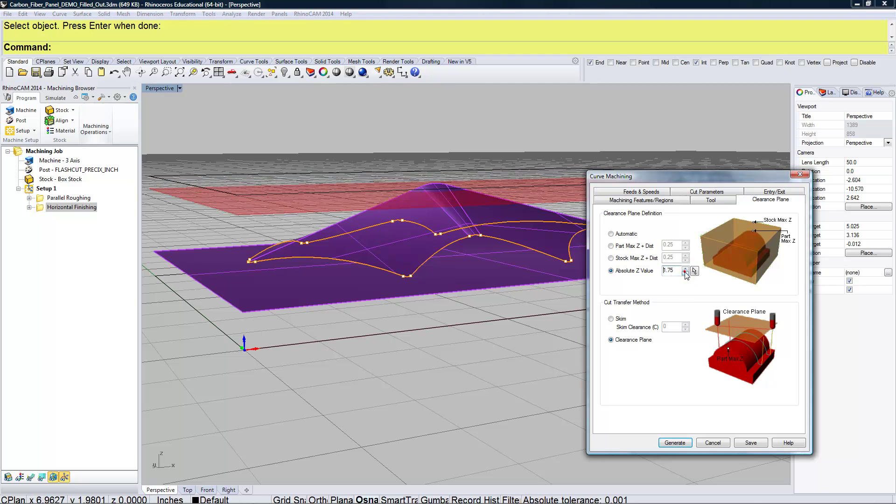
pyautogui.click(685, 273)
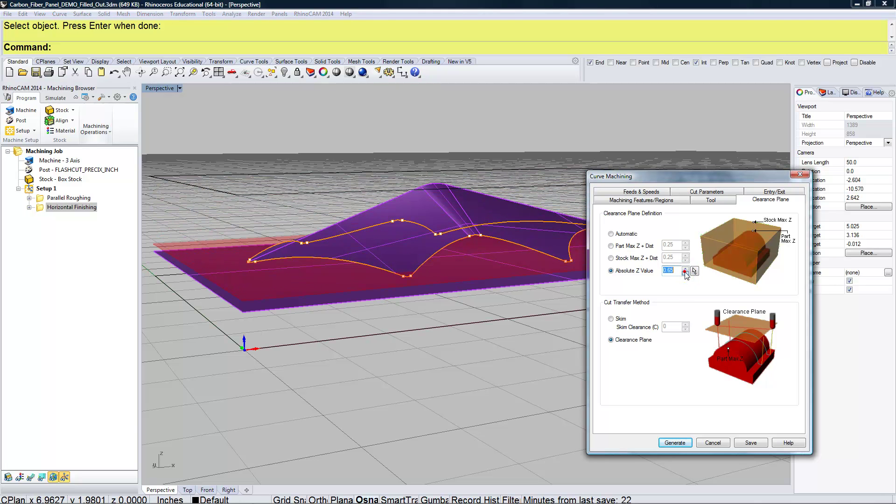
pyautogui.click(685, 273)
pyautogui.click(685, 273)
pyautogui.click(685, 273)
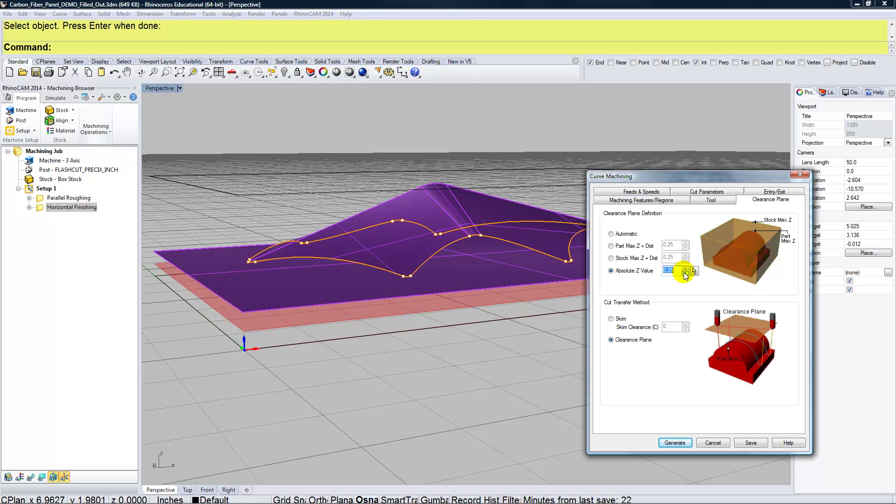
pyautogui.click(685, 269)
pyautogui.click(685, 269)
pyautogui.click(685, 269)
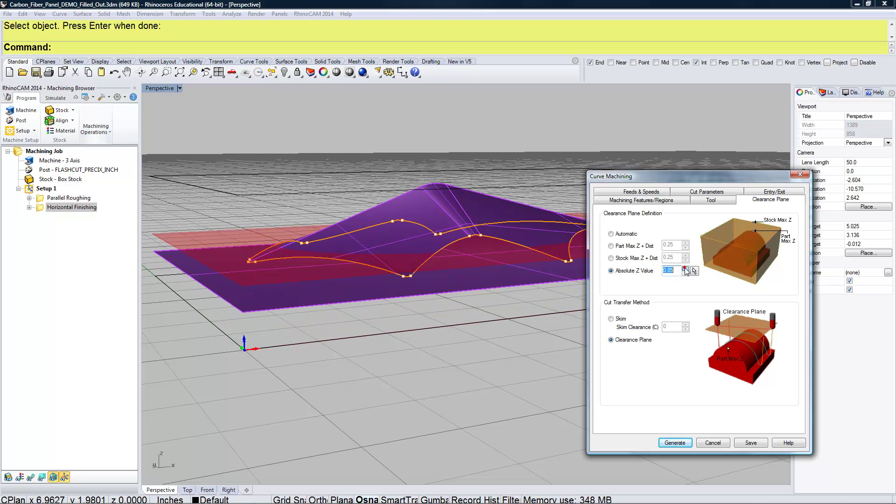
pyautogui.click(685, 268)
pyautogui.click(685, 269)
pyautogui.click(685, 268)
pyautogui.click(685, 269)
pyautogui.click(685, 269)
pyautogui.click(685, 269)
pyautogui.click(685, 269)
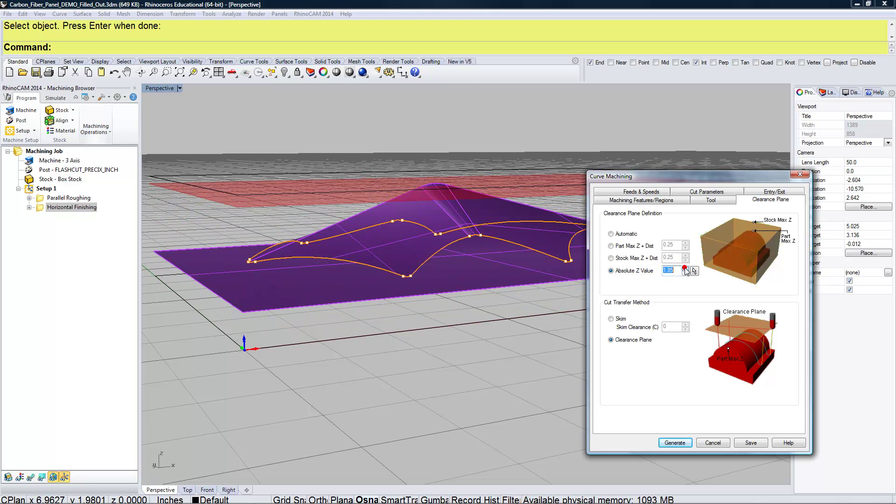
pyautogui.click(685, 269)
pyautogui.click(686, 269)
pyautogui.moveTo(459, 329); pyautogui.dragTo(467, 336, button='right')
pyautogui.moveTo(642, 176); pyautogui.dragTo(459, 183)
pyautogui.click(458, 198)
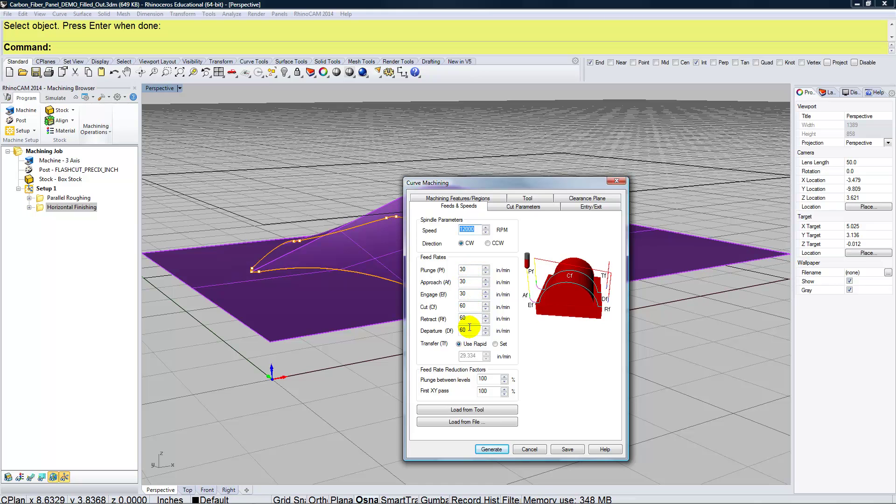
# Review Cut Parameters (stock 0, 0.001 tolerance) and Entry/Exit (0.025 approach distance)
pyautogui.click(511, 208)
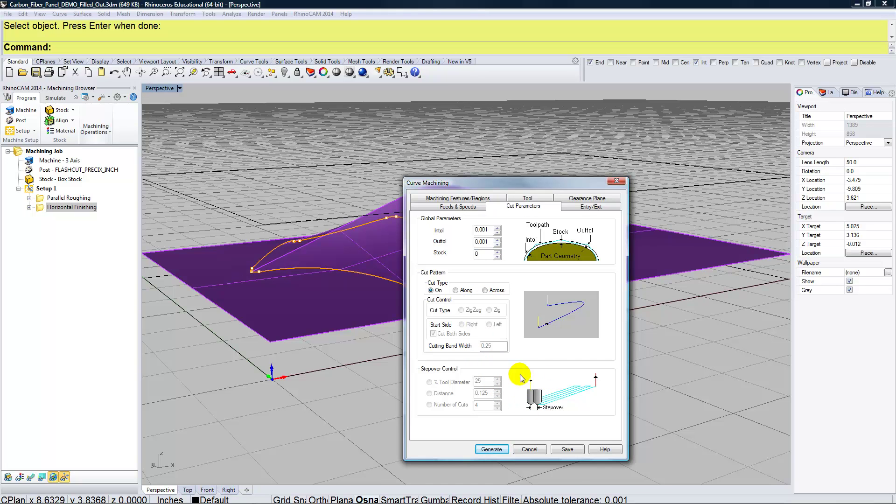
pyautogui.click(590, 207)
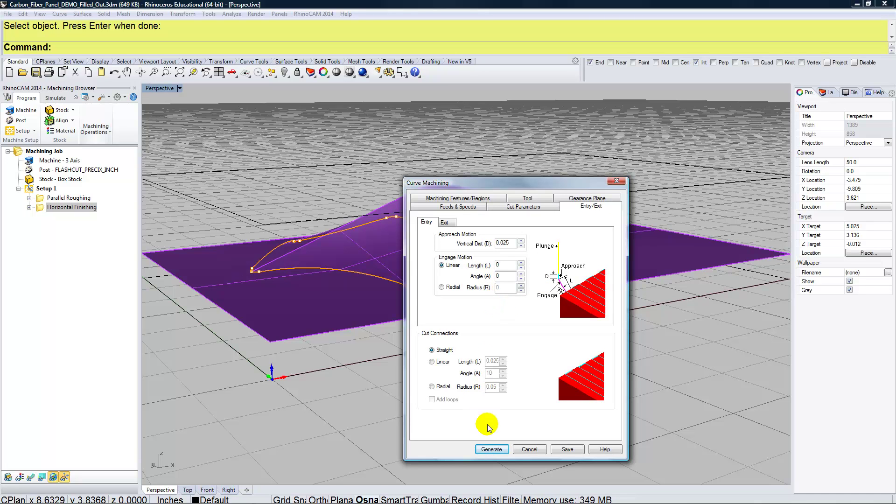
# Generate the Curve Machining toolpath along the outline curves
pyautogui.click(494, 451)
pyautogui.click(409, 318)
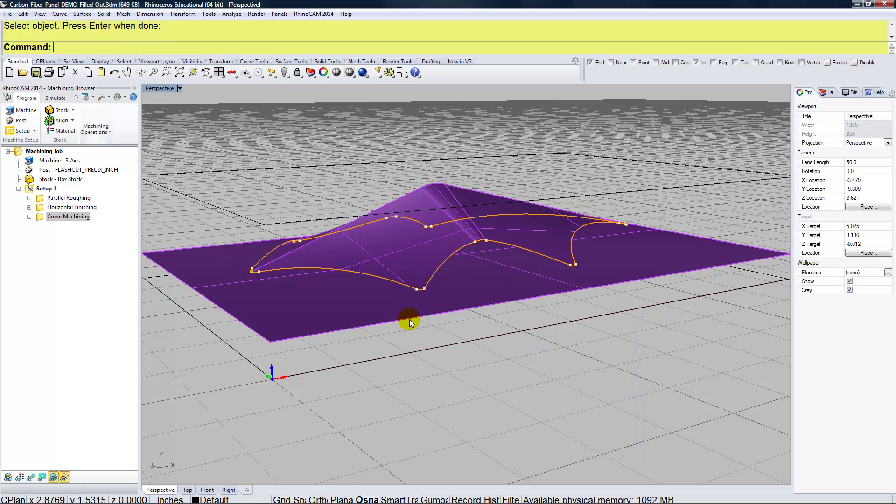
pyautogui.moveTo(425, 314); pyautogui.dragTo(435, 330, button='right')
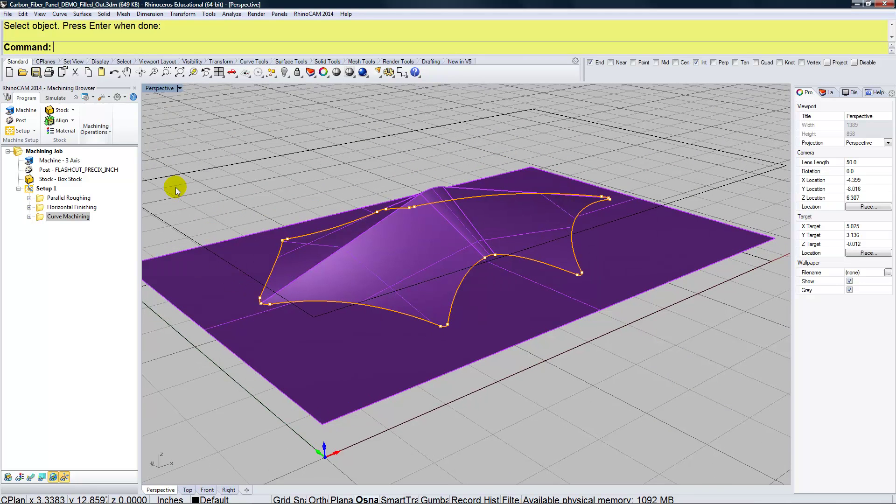
# In simulation, step through Parallel Roughing, Horizontal Finishing and Curve Machining
pyautogui.click(55, 98)
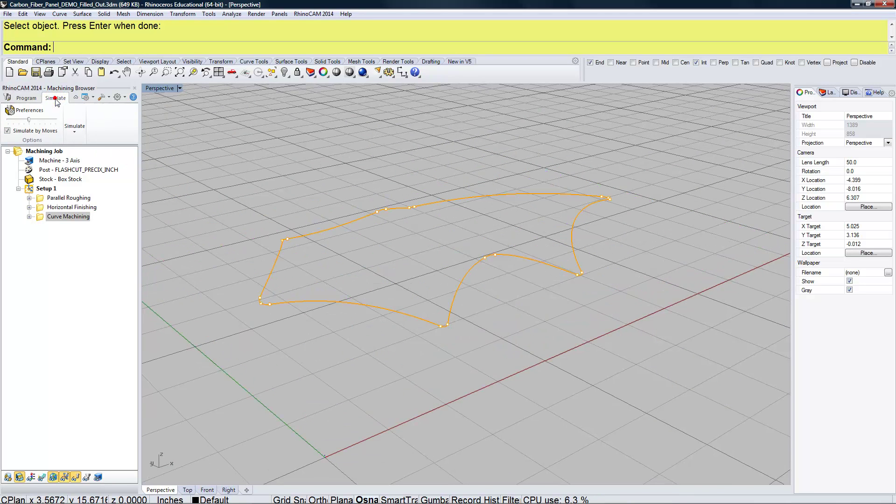
pyautogui.moveTo(333, 230); pyautogui.dragTo(317, 244, button='right')
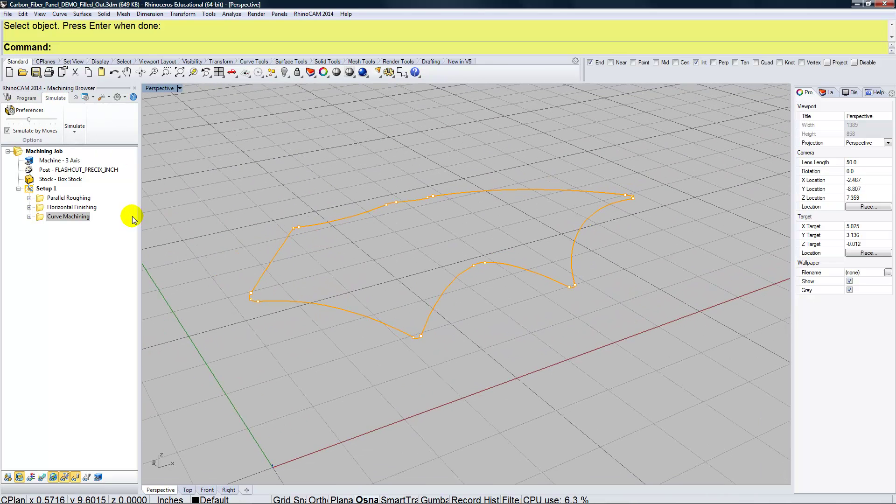
pyautogui.click(86, 200)
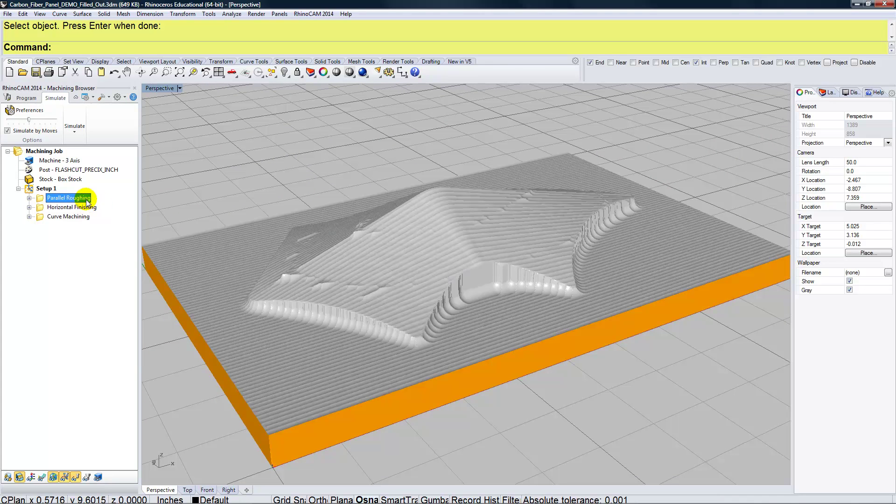
pyautogui.click(87, 208)
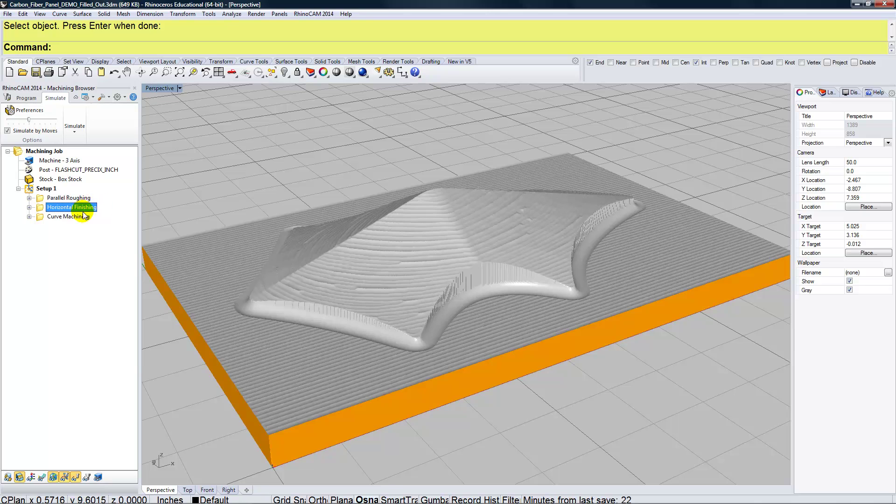
pyautogui.click(80, 218)
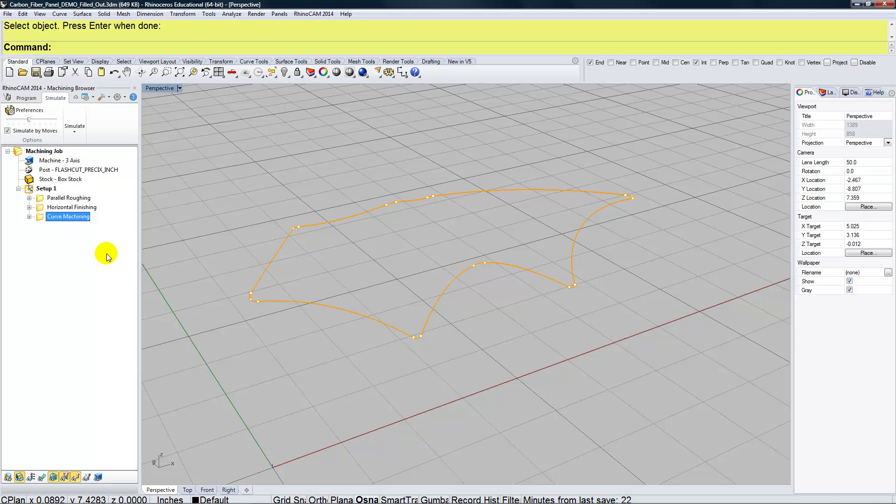
# Simulate the Curve Machining cut twice, orbiting to inspect the panel's outline edges
pyautogui.rightClick(62, 219)
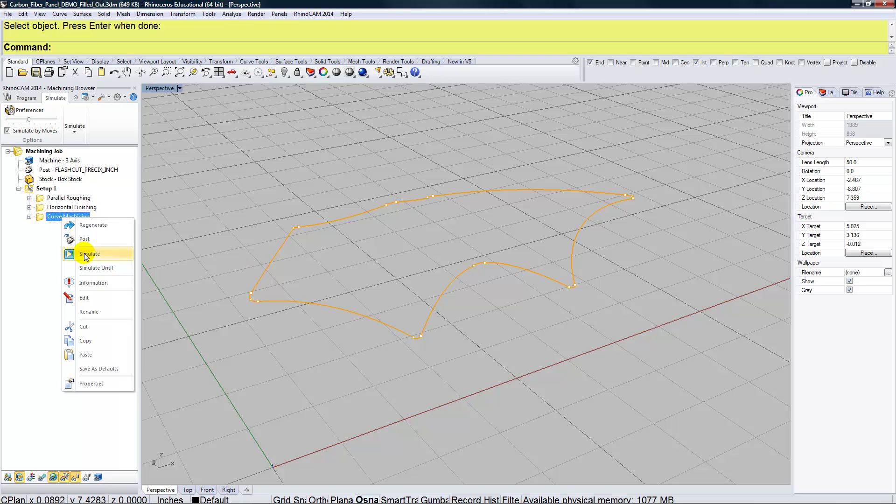
pyautogui.click(84, 253)
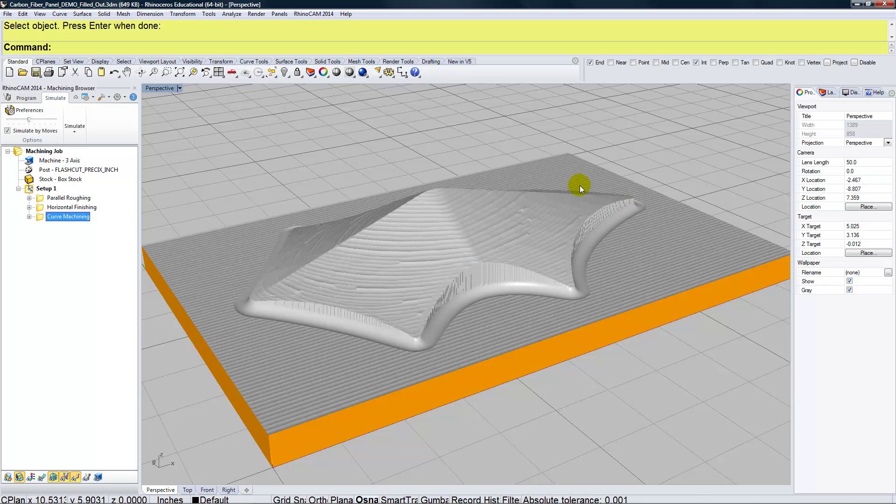
pyautogui.moveTo(307, 227); pyautogui.dragTo(366, 260, button='right')
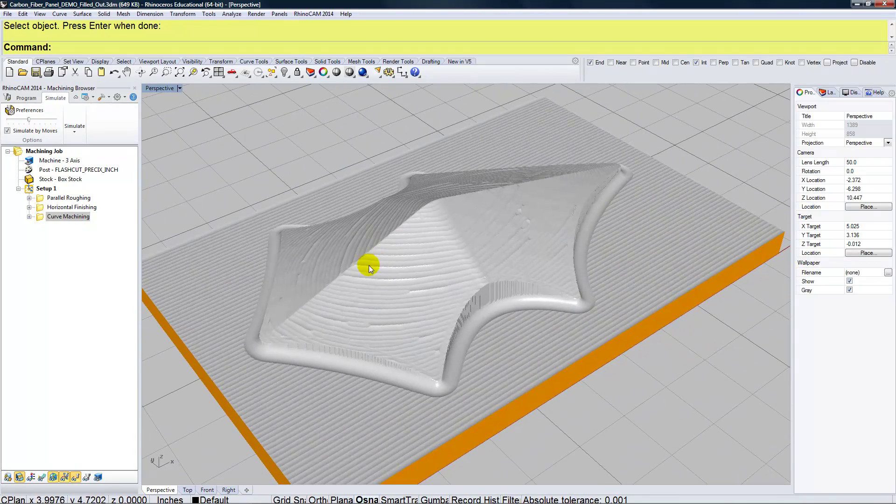
pyautogui.rightClick(55, 218)
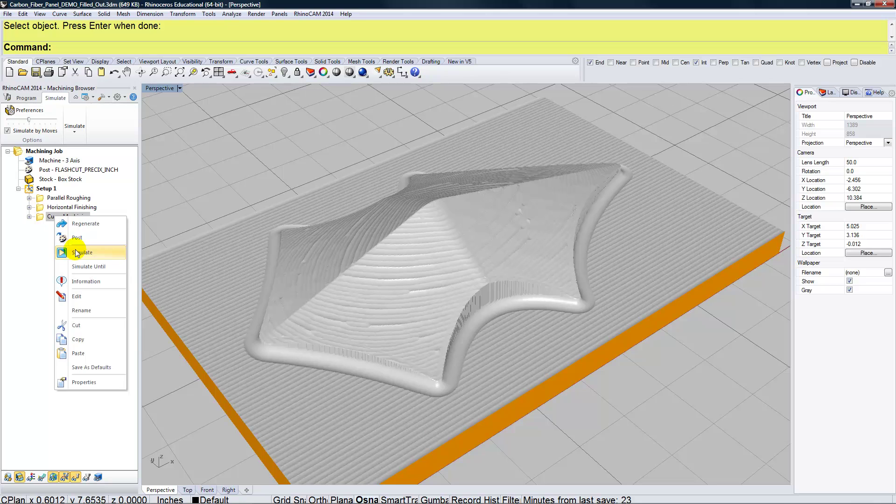
pyautogui.click(78, 252)
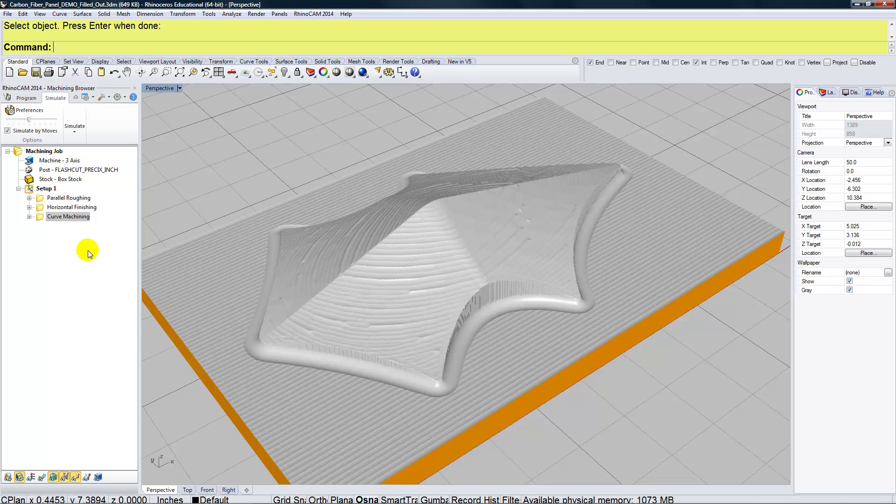
# Dismiss the operation menu and view IMG_7485.jpg from the Curve Machining photo folder
pyautogui.rightClick(61, 221)
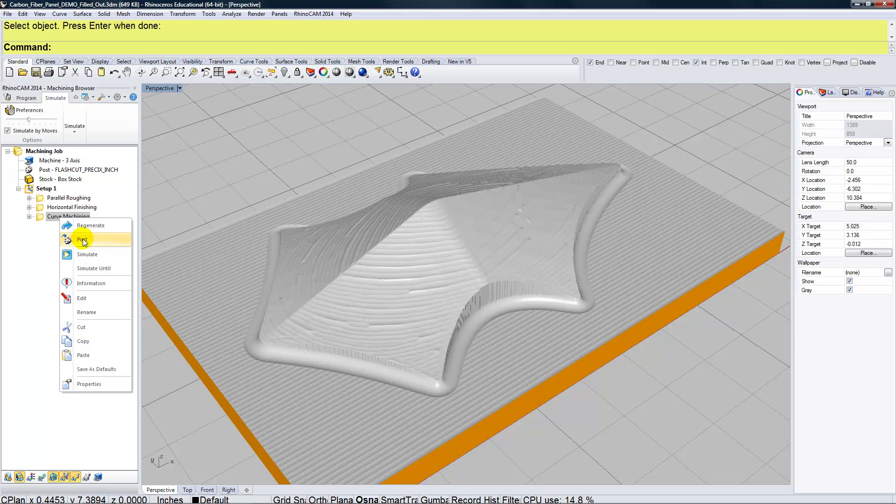
pyautogui.click(179, 231)
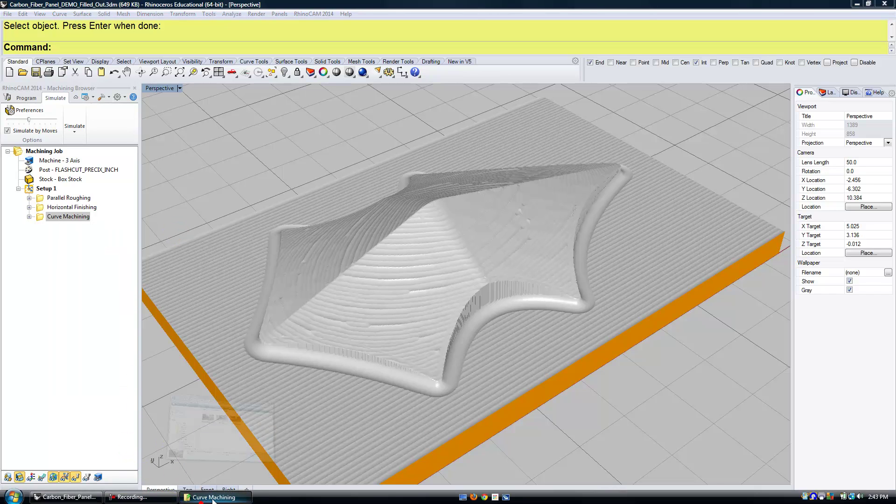
pyautogui.click(213, 497)
pyautogui.click(216, 131)
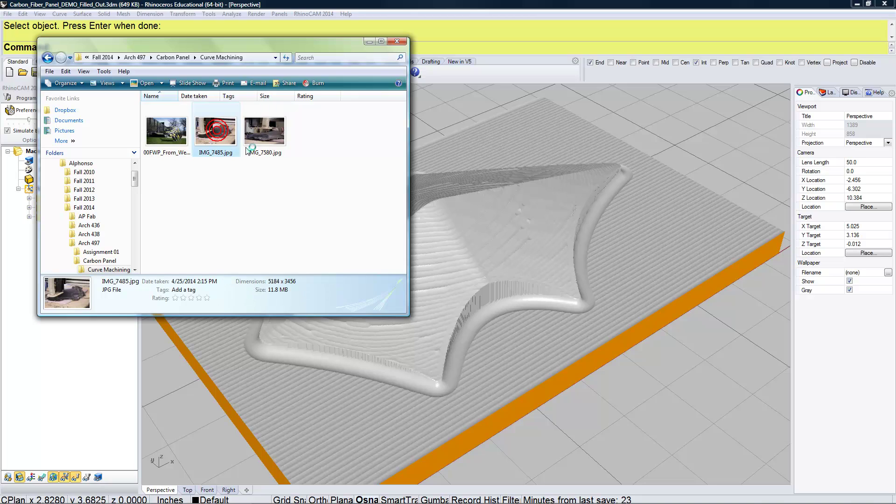